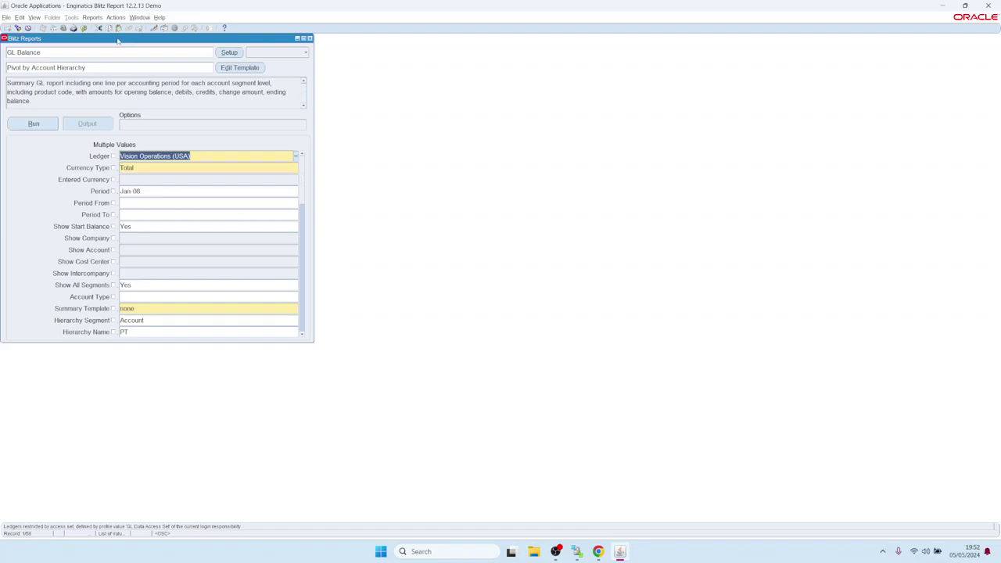
Step: Run the GL Balance report with the Pivot by Account Hierarchy template, then return to Oracle Applications
left_click_drag(121, 41, 135, 47)
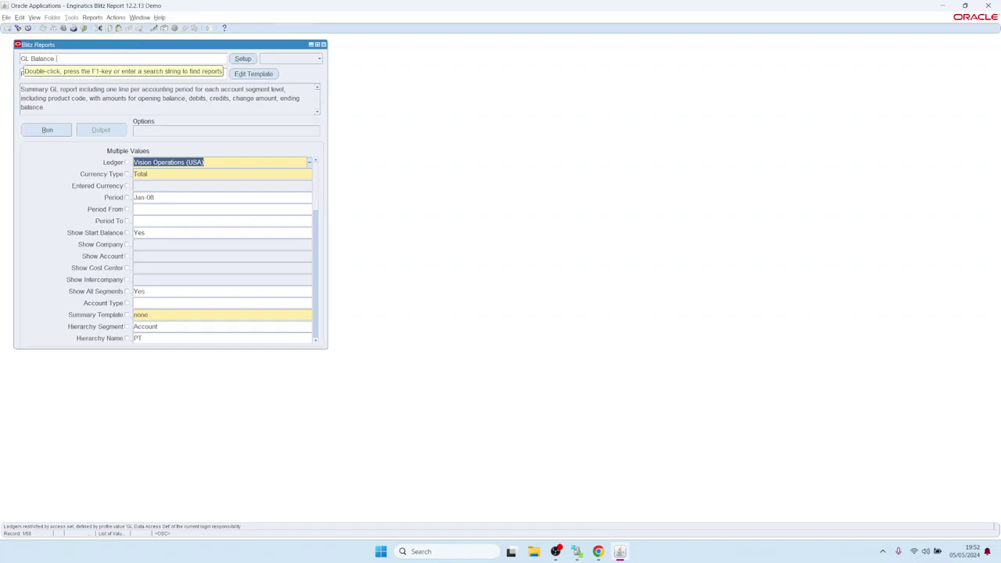
left_click(57, 134)
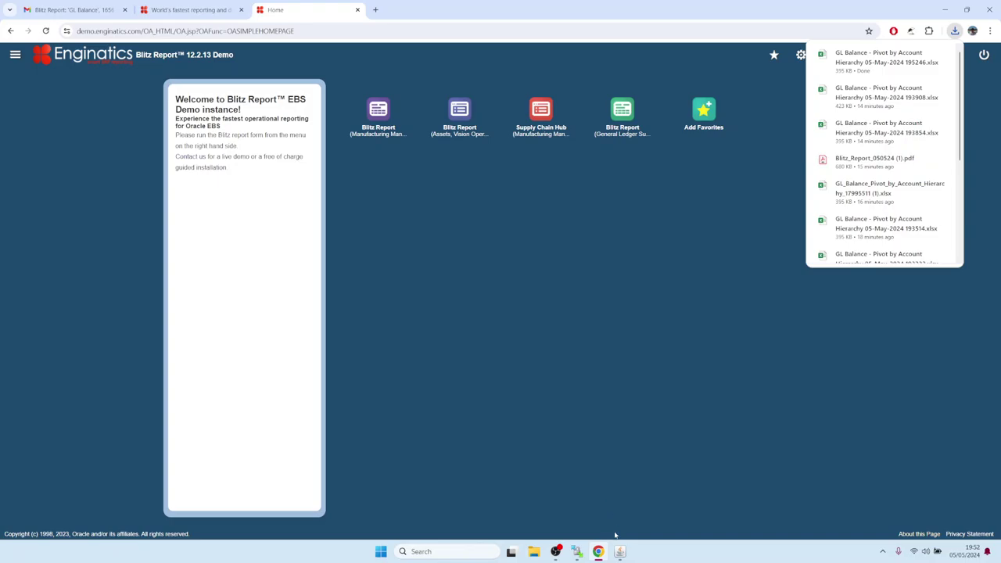
mouse_move(619, 552)
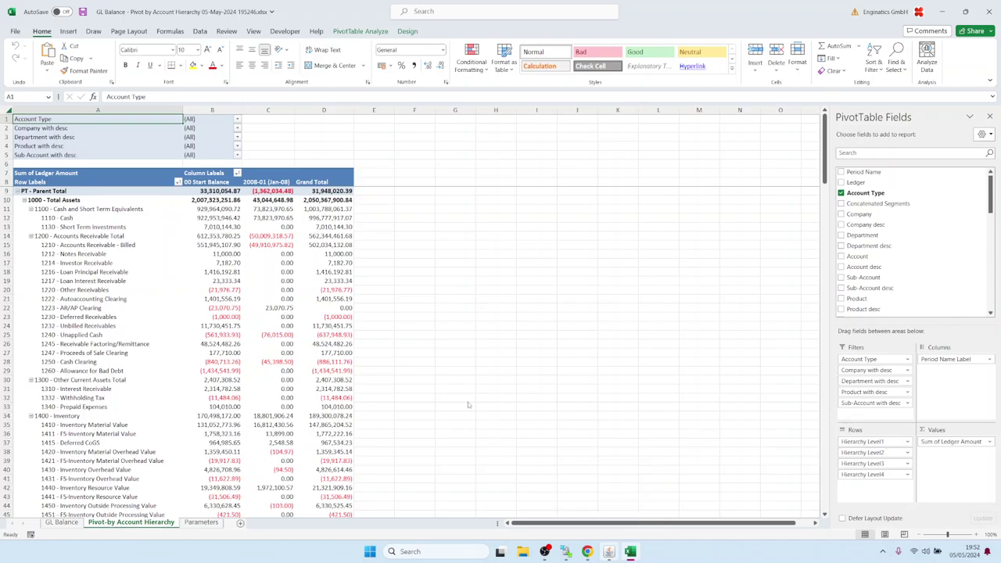
left_click(608, 551)
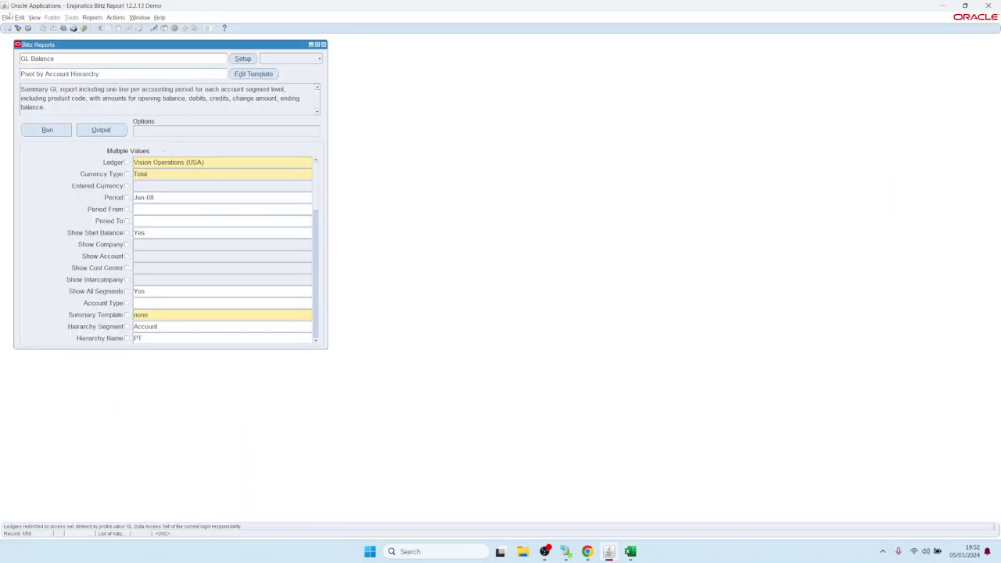
Step: List All My Requests from View > Requests and highlight the latest GL Balance request name
left_click(35, 17)
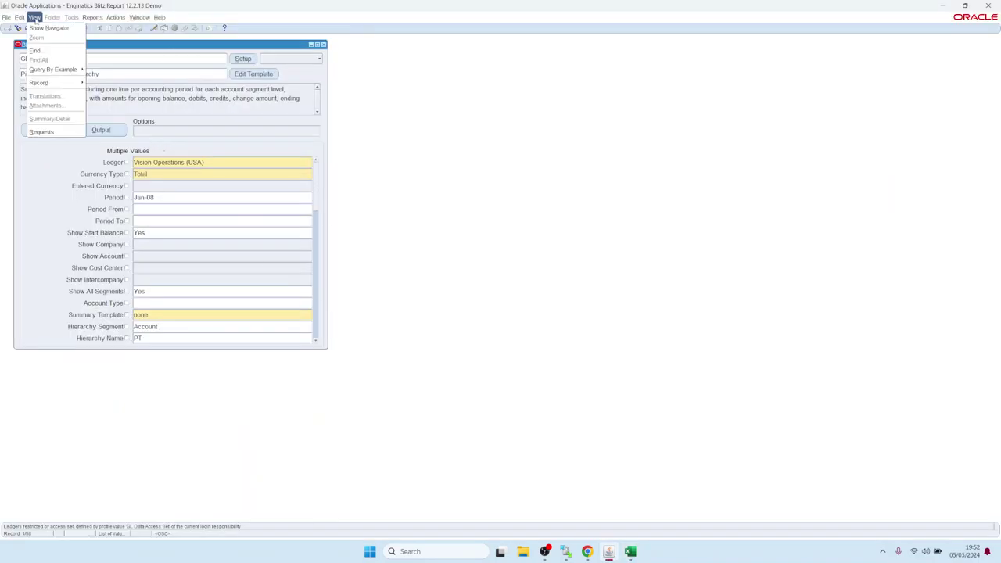
left_click(54, 133)
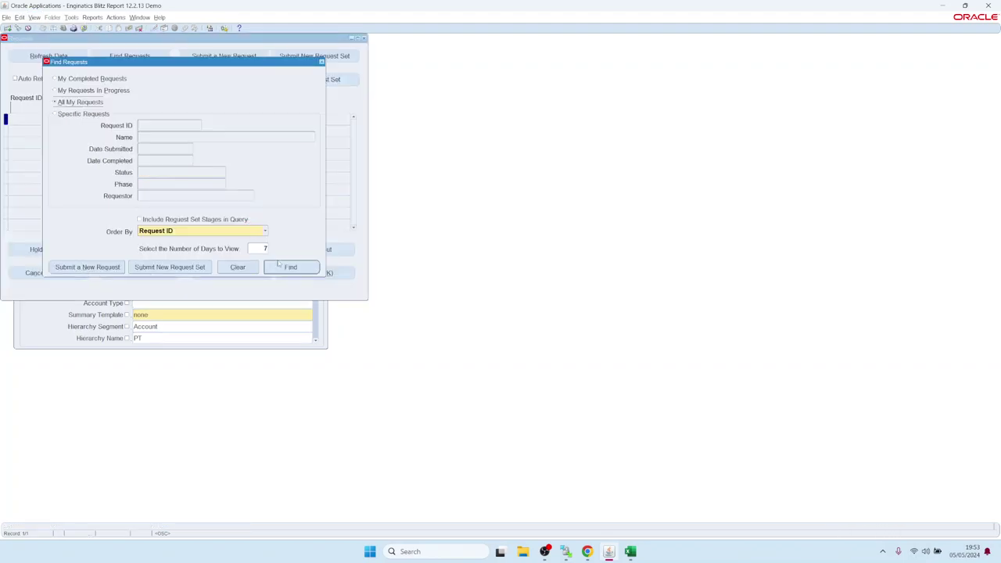
left_click(287, 267)
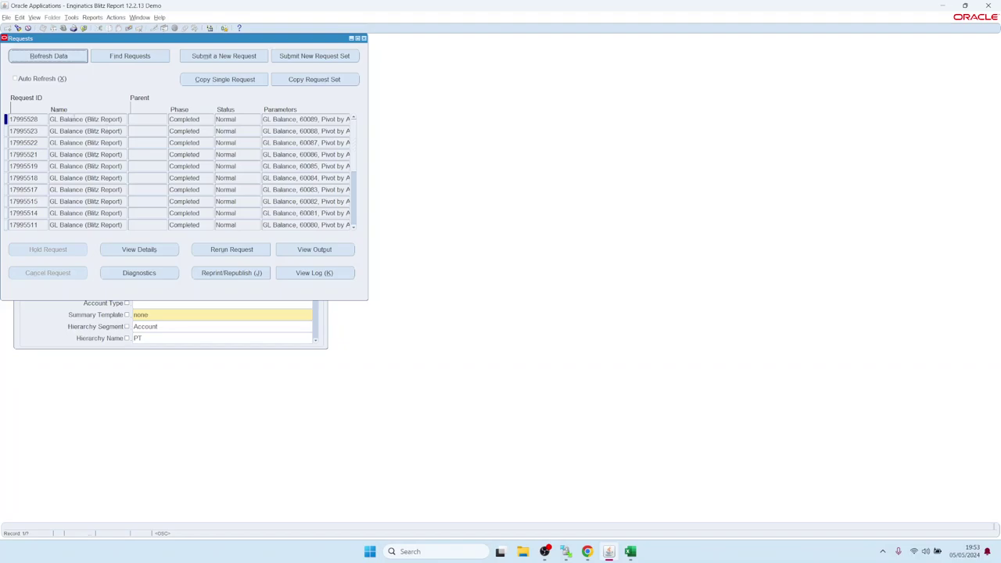
left_click_drag(59, 118, 141, 116)
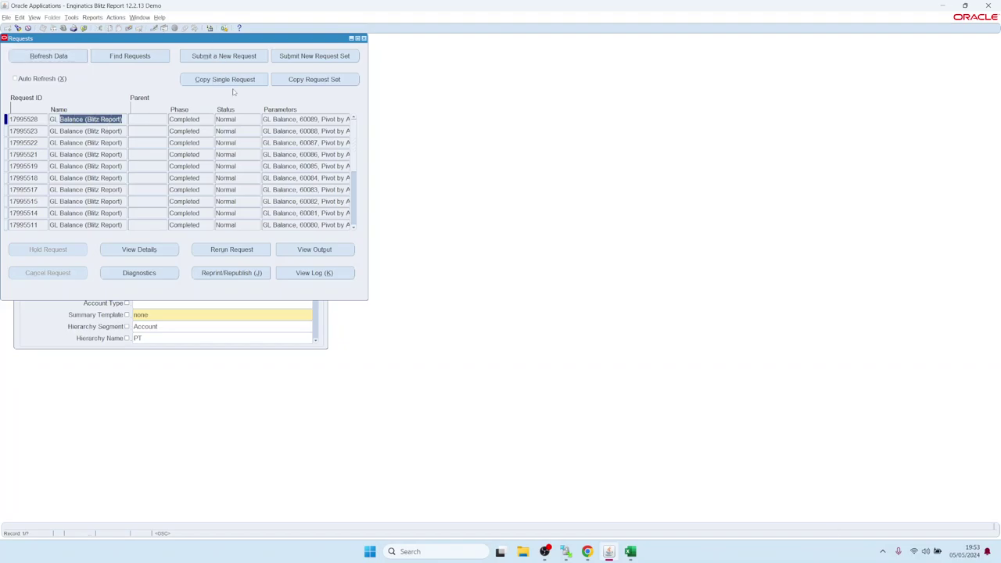
Step: Rerun the latest GL Balance request and review its ledger Vision Operations (USA) and period Jan-08 parameters
left_click(240, 253)
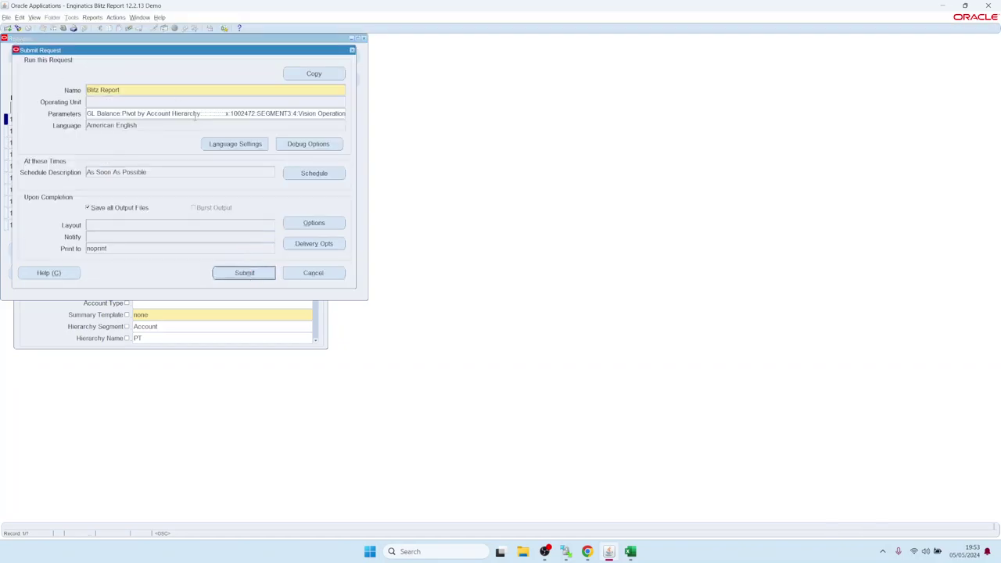
left_click(195, 113)
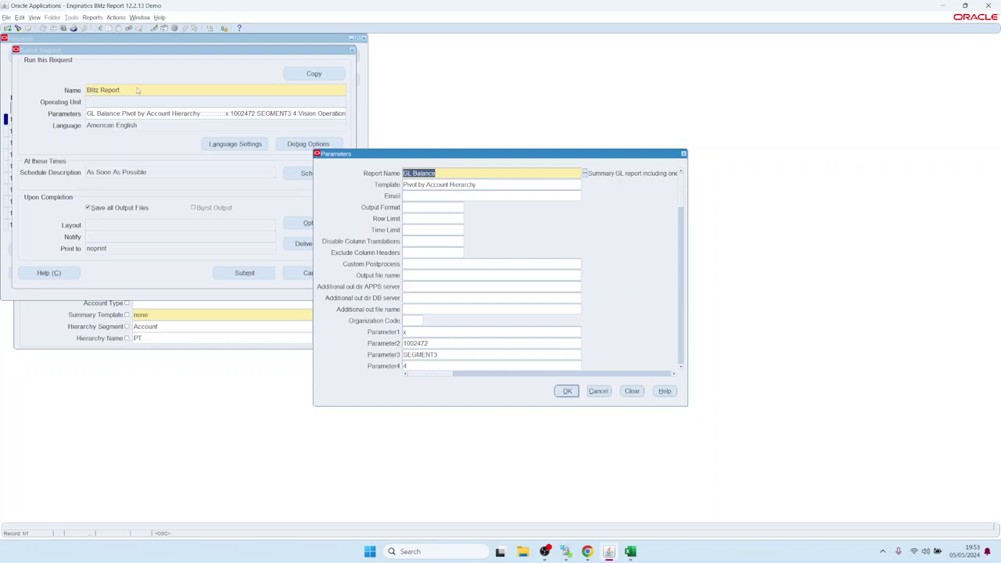
key("alt")
key("Tab")
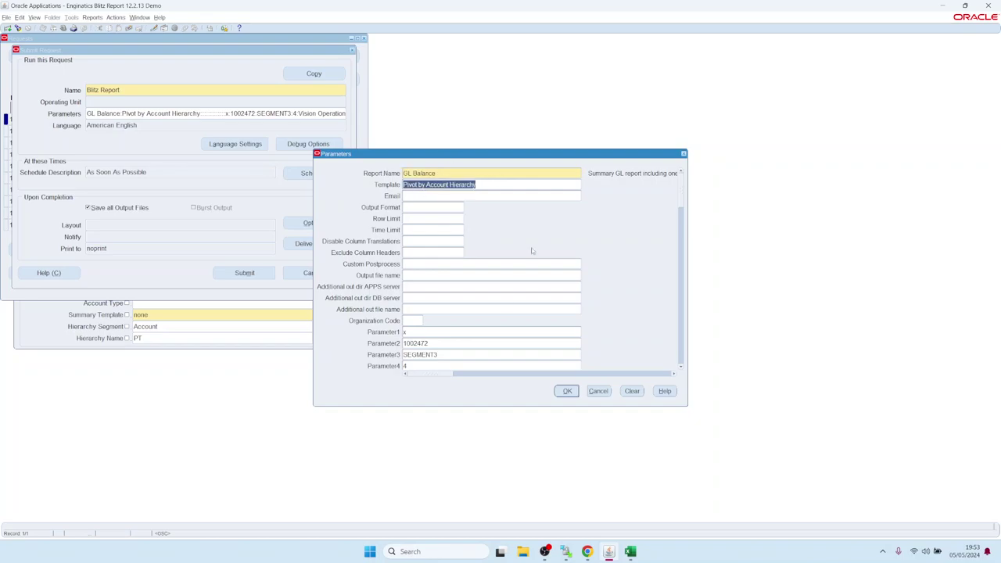
left_click(681, 368)
left_click_drag(681, 369, 681, 369)
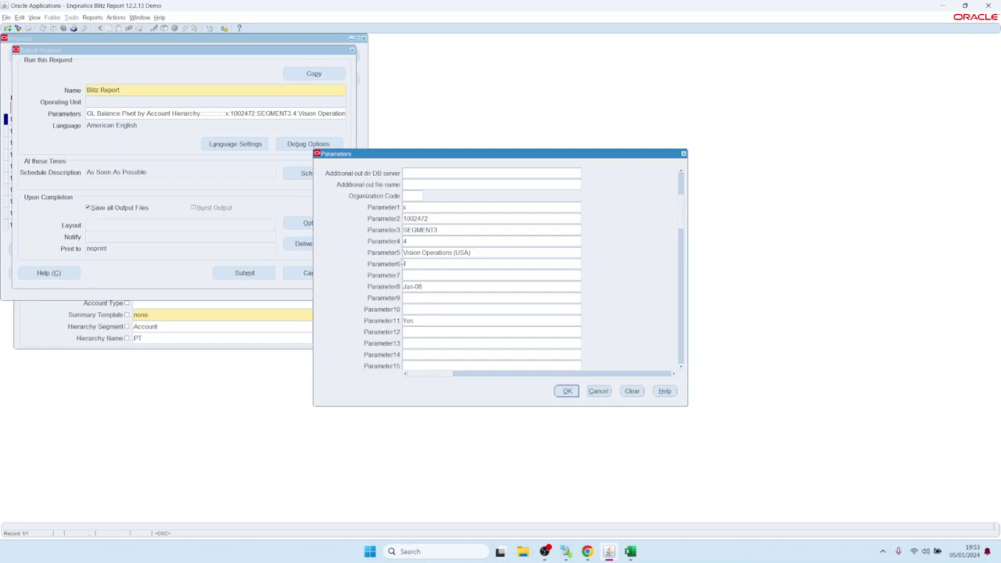
left_click(439, 251)
left_click_drag(490, 254, 403, 252)
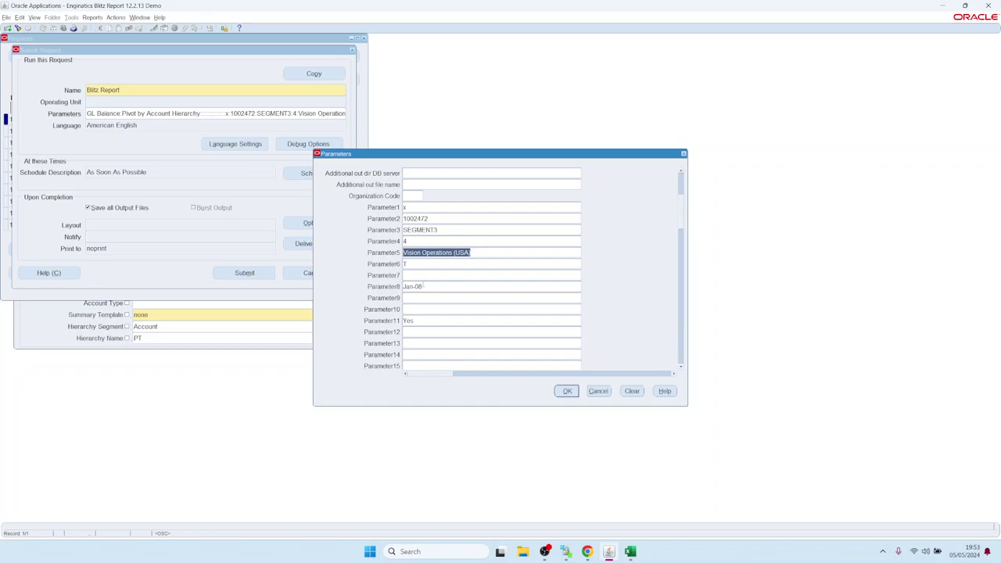
left_click(451, 287)
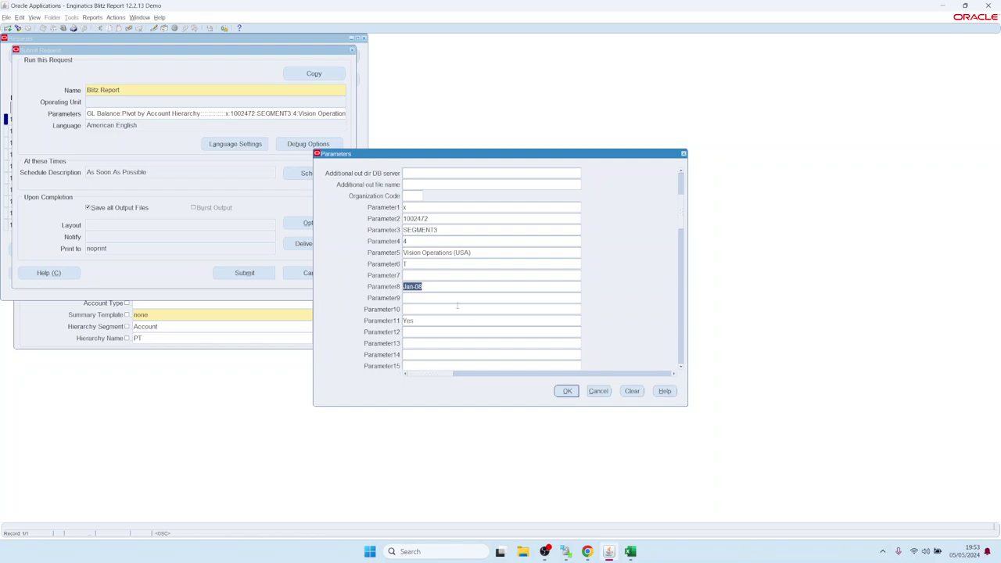
left_click(567, 390)
left_click(316, 173)
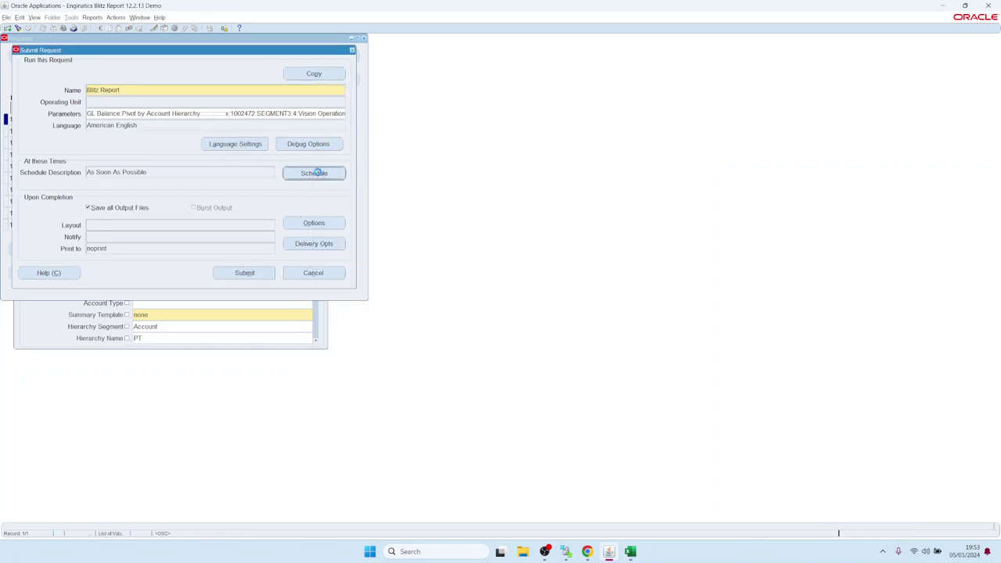
left_click(343, 245)
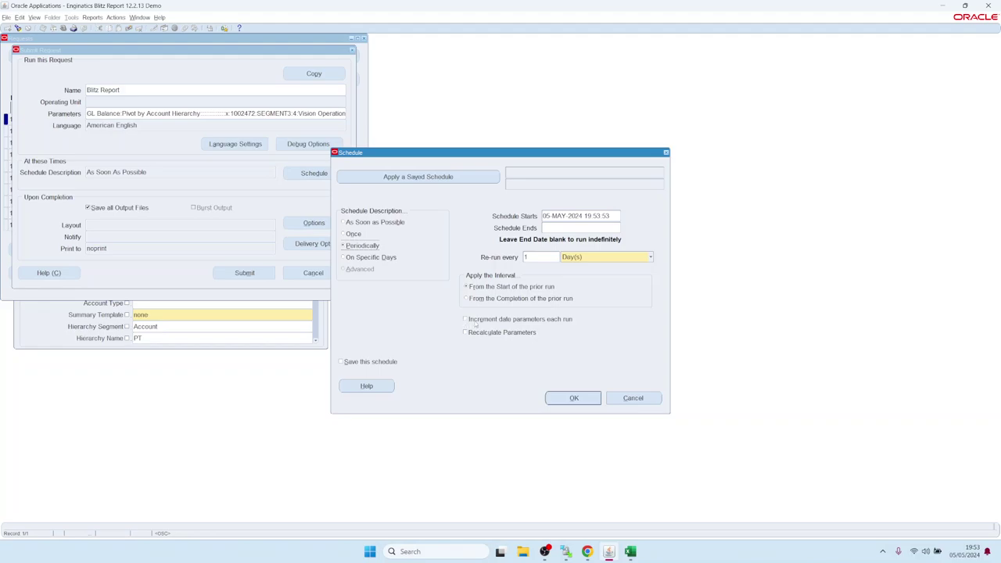
left_click(464, 320)
left_click(610, 399)
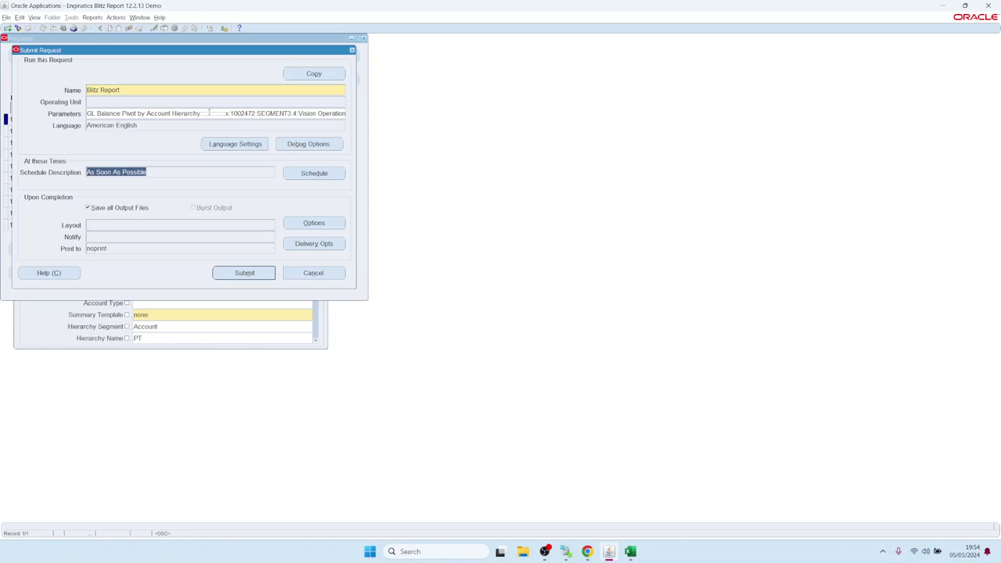
left_click(300, 247)
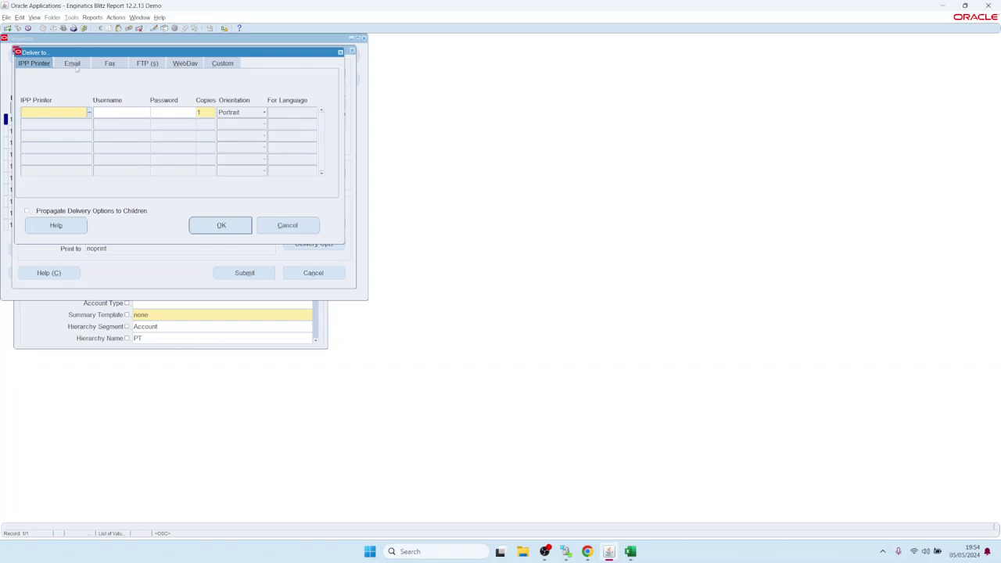
left_click(76, 65)
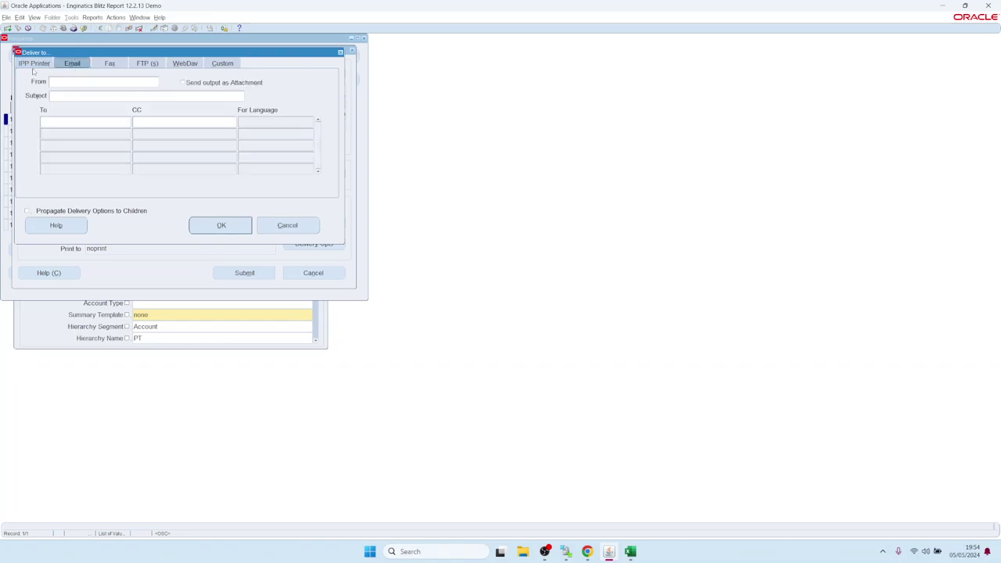
left_click(147, 63)
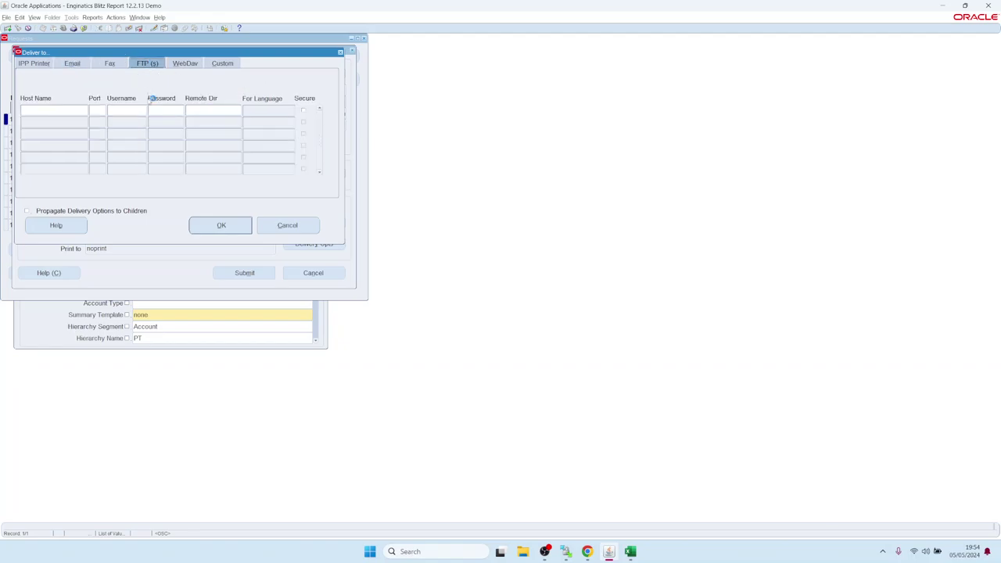
left_click(185, 65)
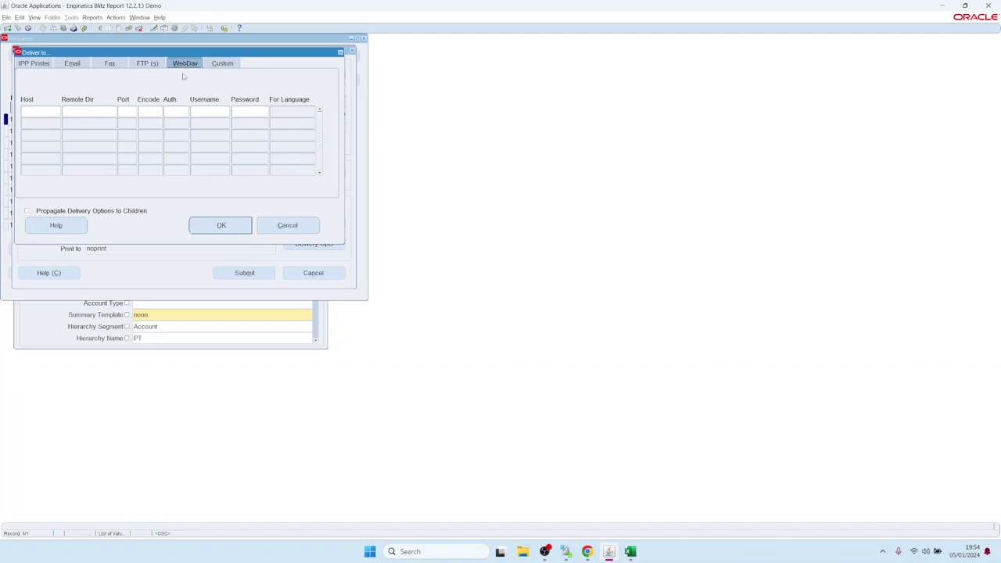
left_click(287, 226)
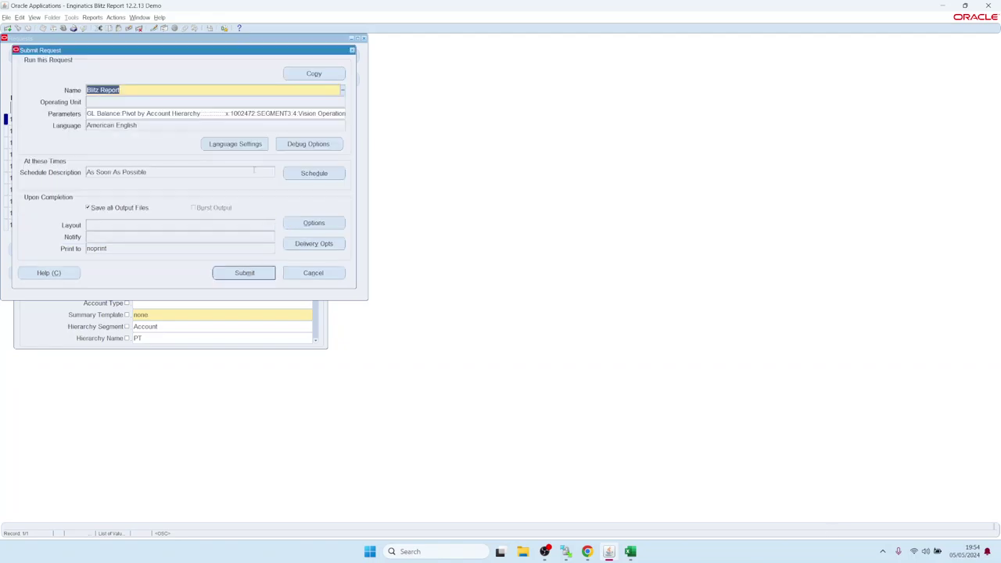
Step: Close the resubmission form and requests list, then bring up the GL Balance run options
left_click(352, 50)
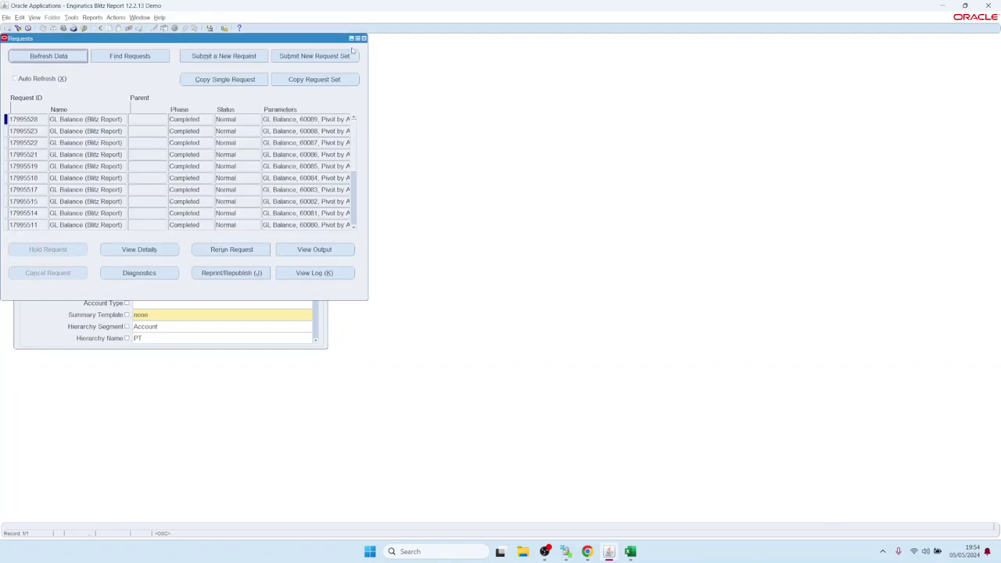
left_click(362, 38)
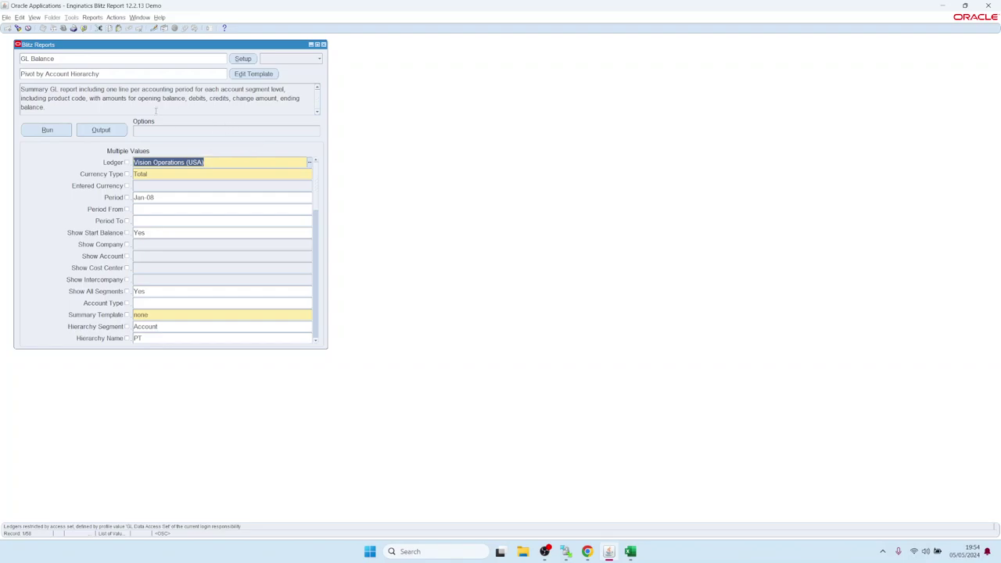
left_click(224, 132)
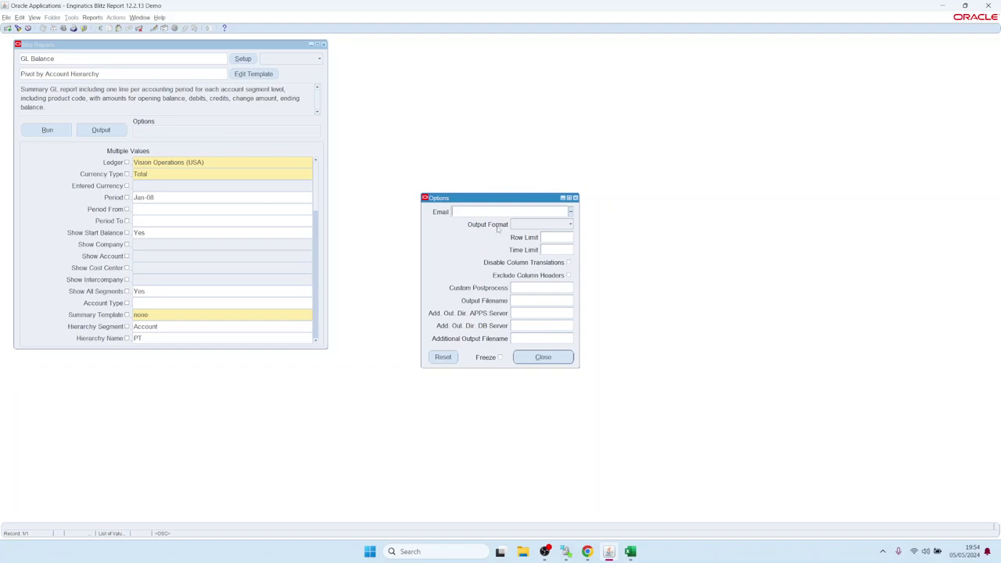
left_click_drag(506, 201, 474, 183)
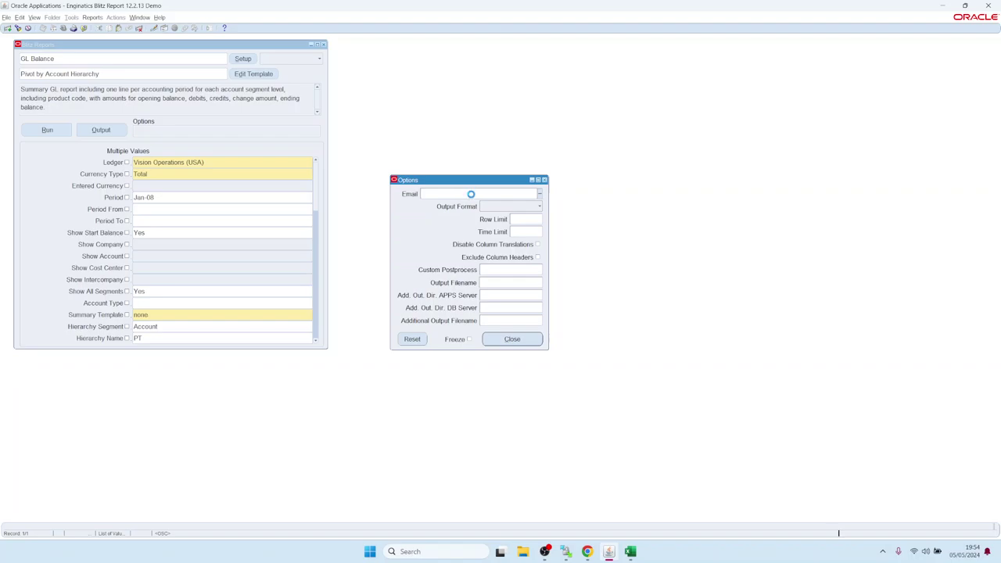
Step: Set the Email option to the recipient's e-mail address chosen from the list of values
double_click(473, 193)
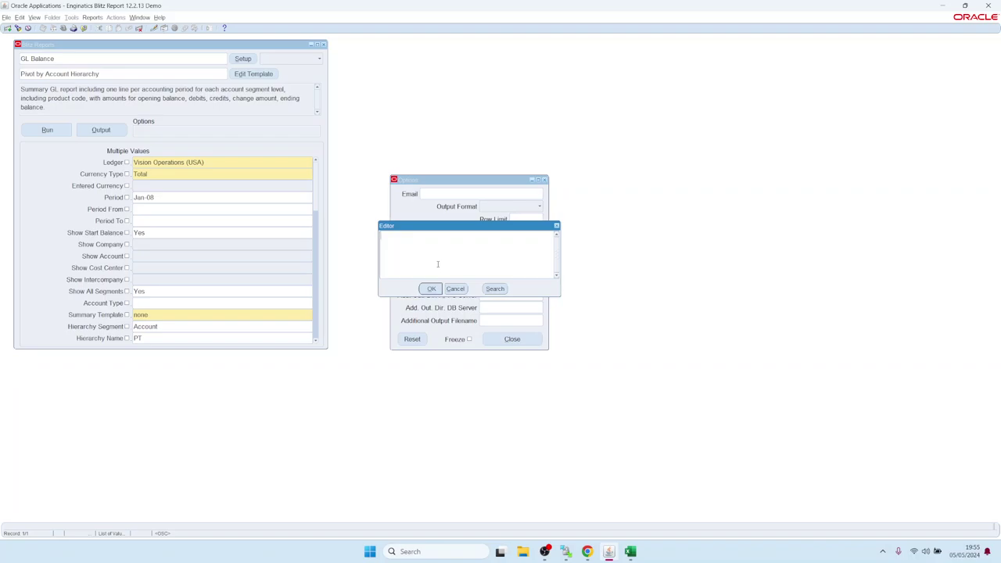
left_click(456, 288)
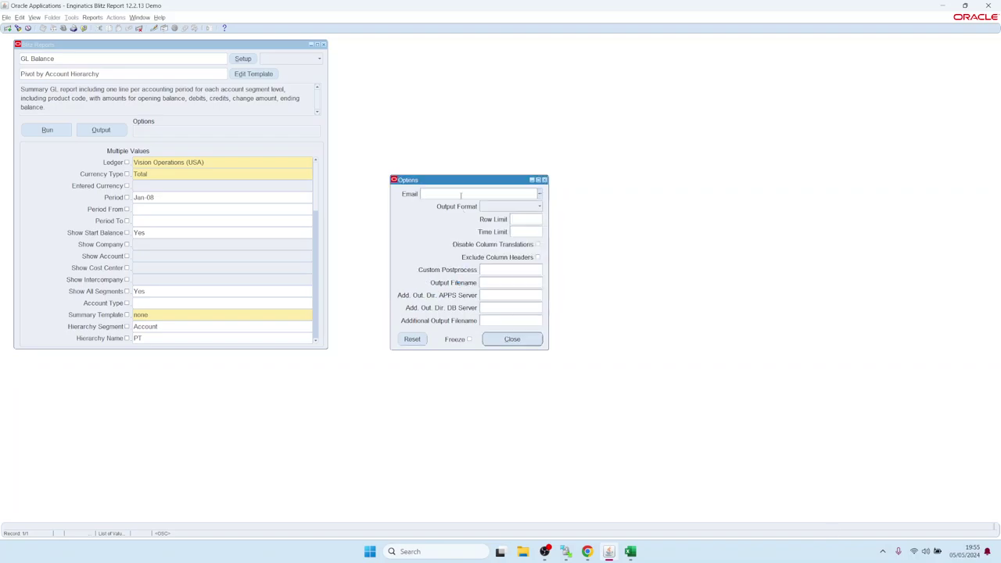
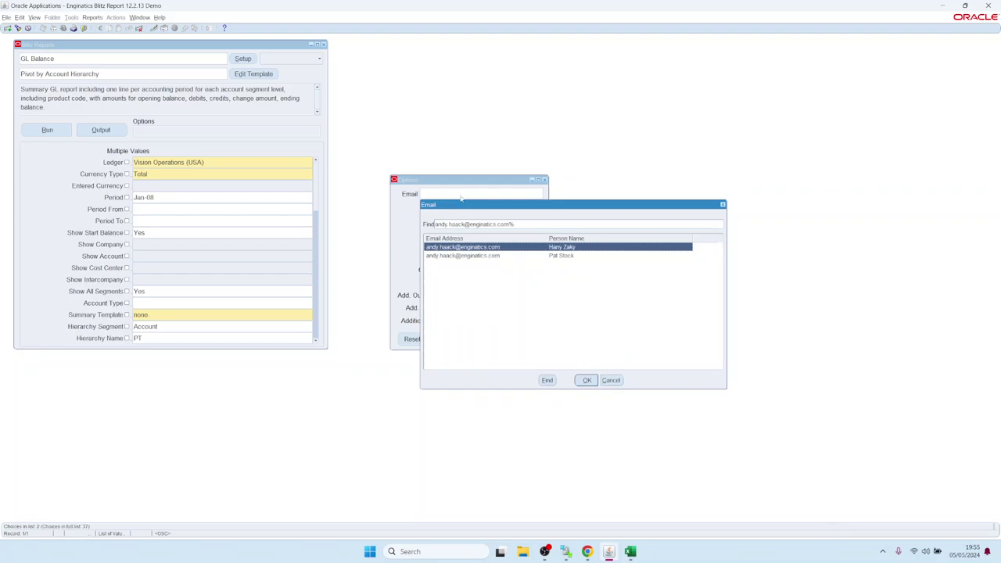
left_click(460, 194)
key("Return")
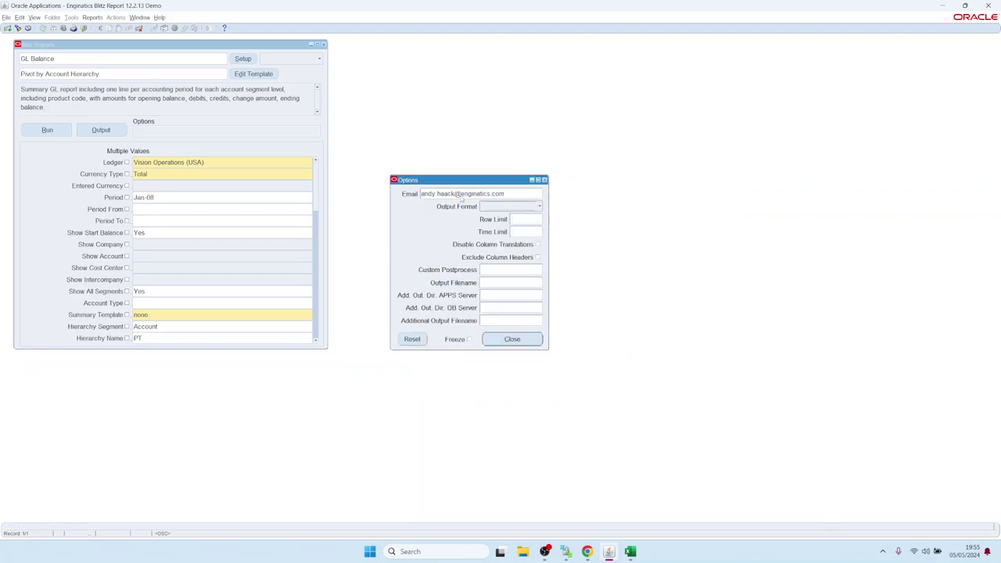
left_click(502, 339)
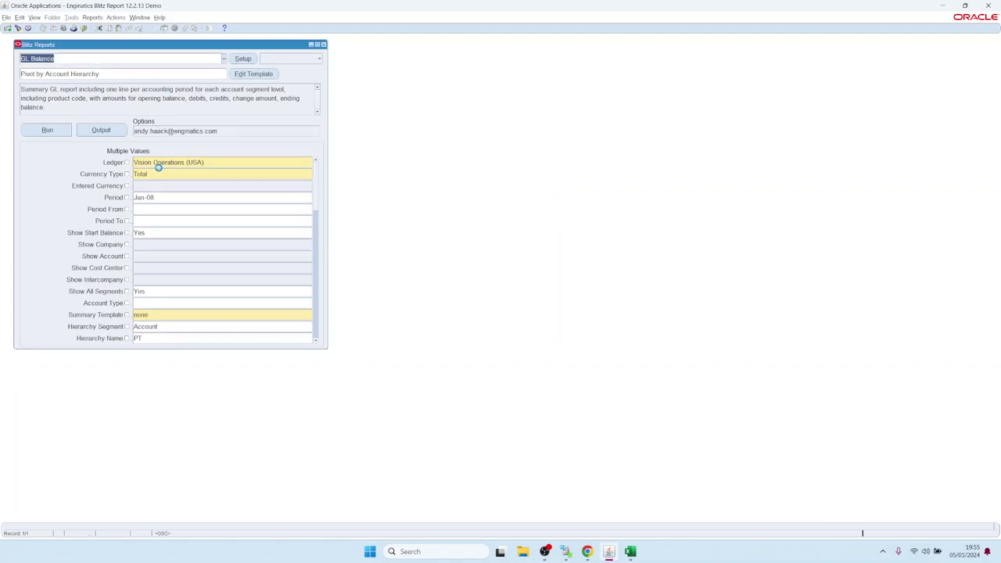
Step: Run the GL Balance report with the e-mail option and check Chrome's recent downloads
left_click(55, 134)
left_click(34, 17)
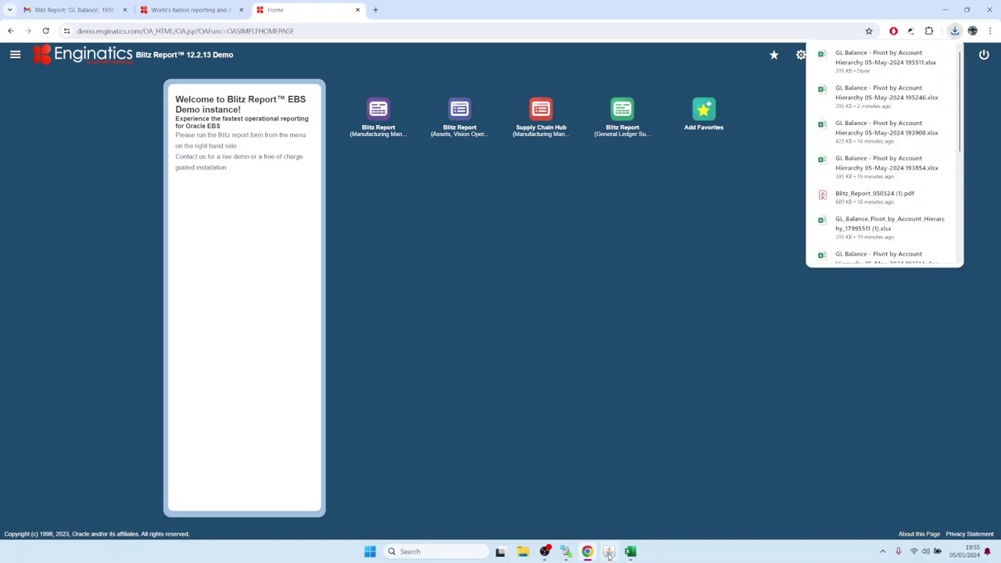
left_click(608, 551)
left_click(34, 17)
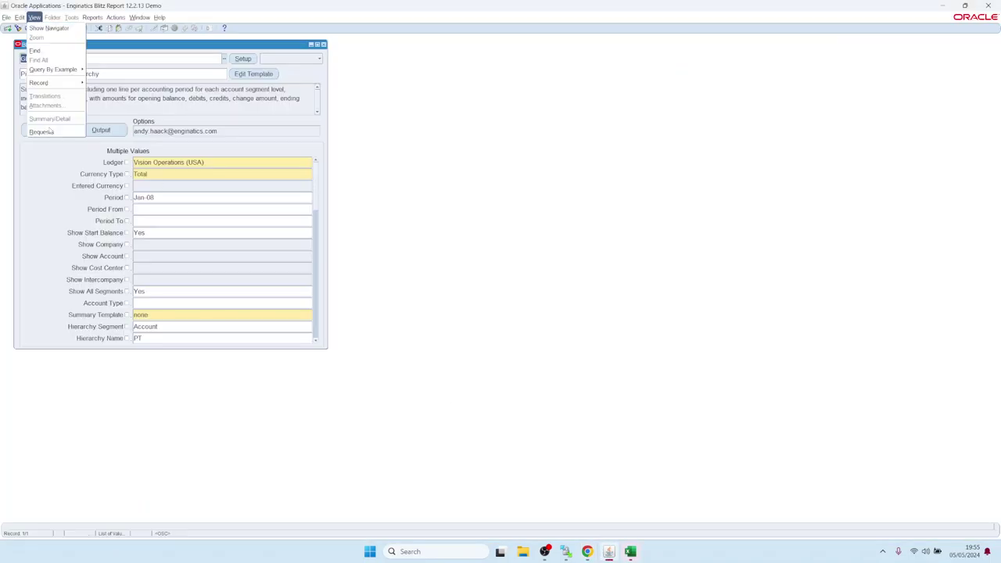
Step: Show the Email delivery options of the latest GL Balance request 17995529
left_click(43, 131)
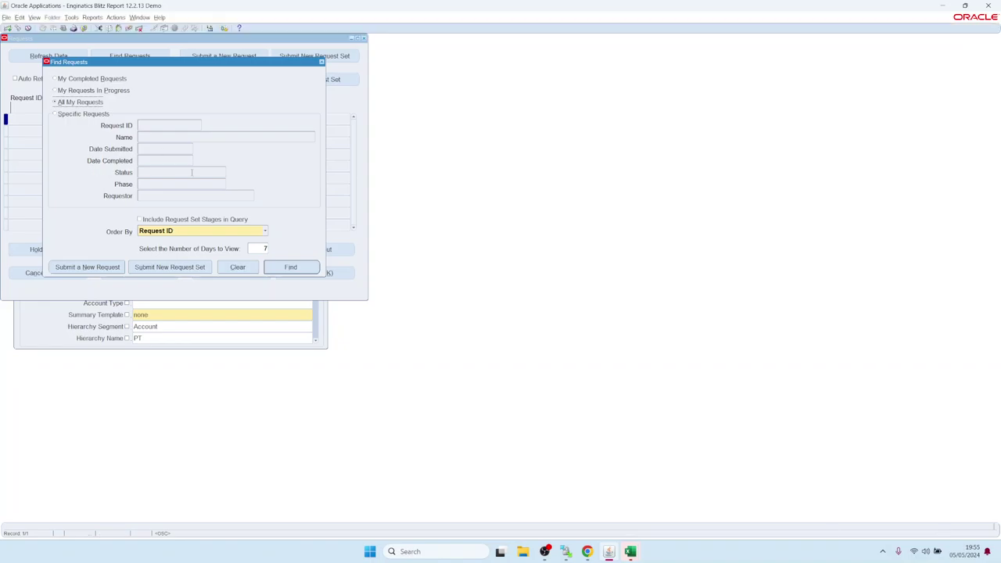
left_click(276, 266)
left_click(81, 119)
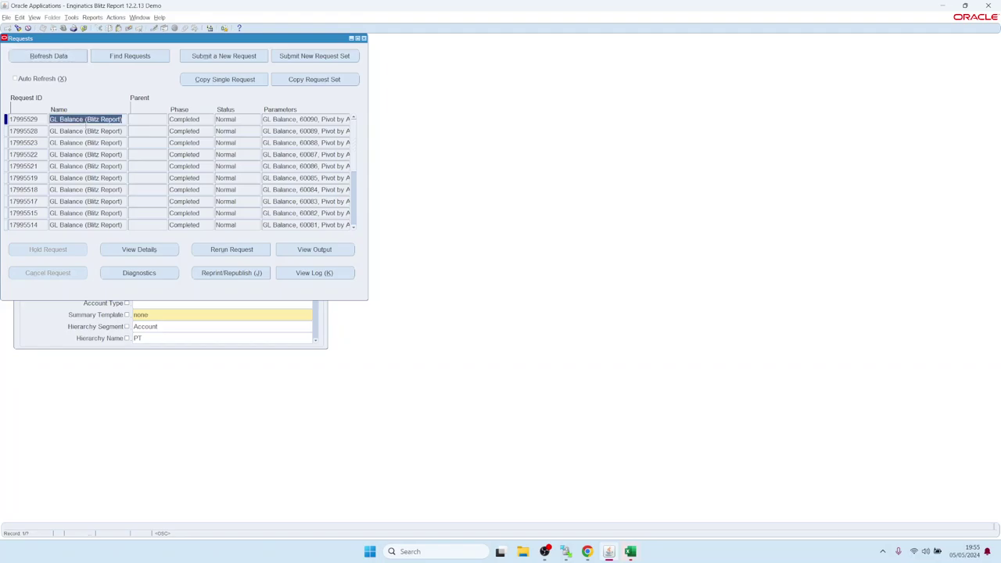
left_click(138, 249)
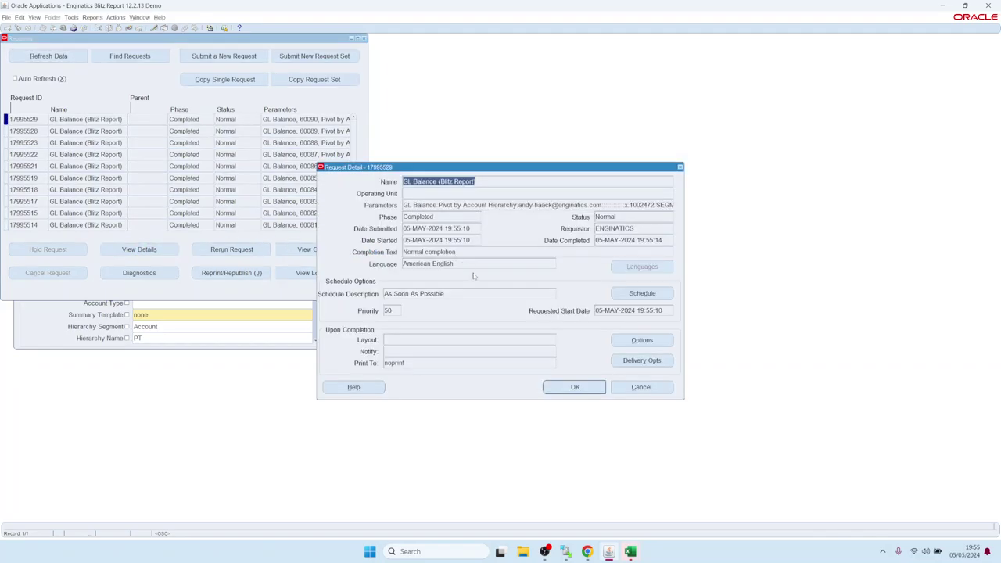
left_click(660, 360)
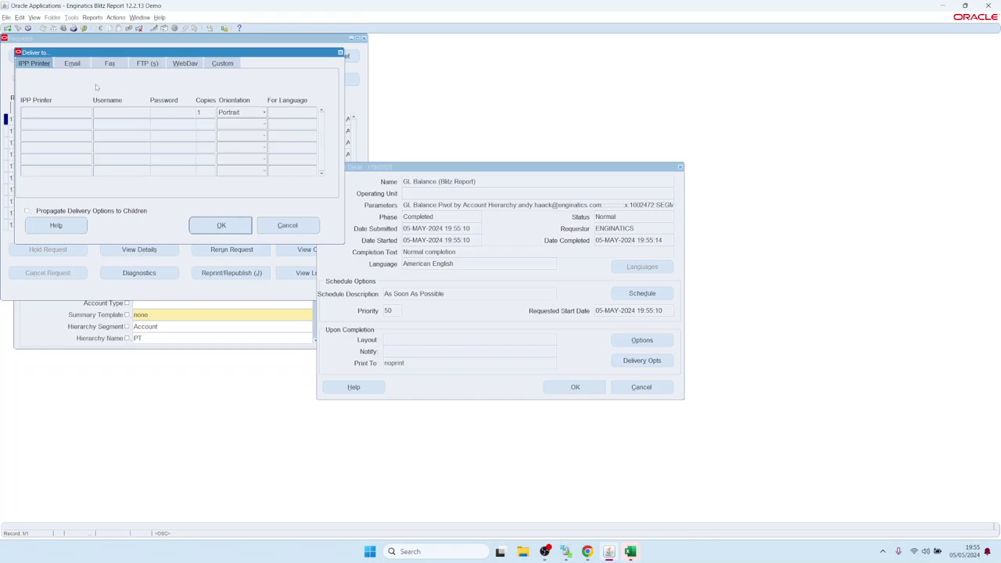
left_click(72, 64)
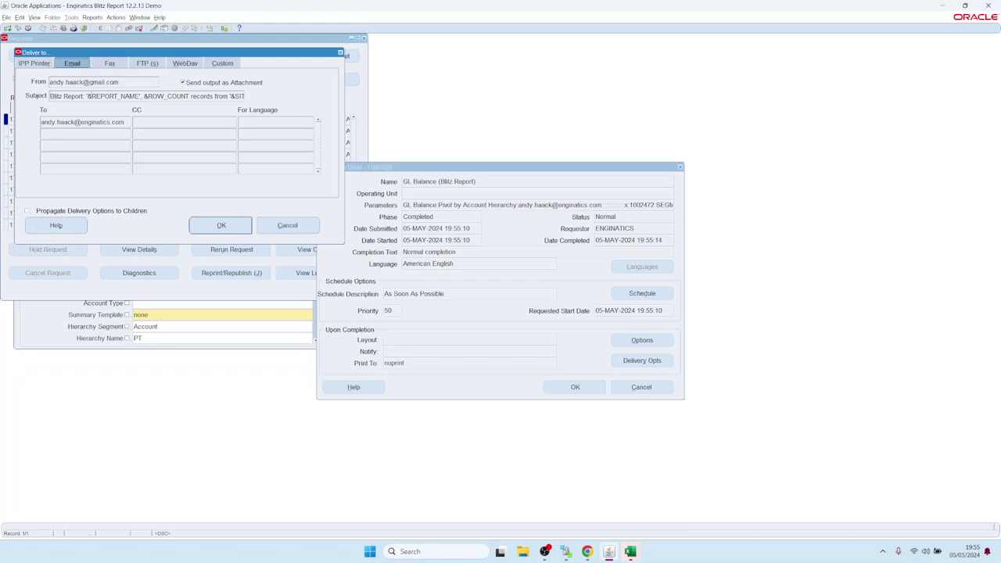
Step: Inspect the e-mail subject template, including its &REPORT_NAME placeholder
left_click_drag(53, 95, 274, 100)
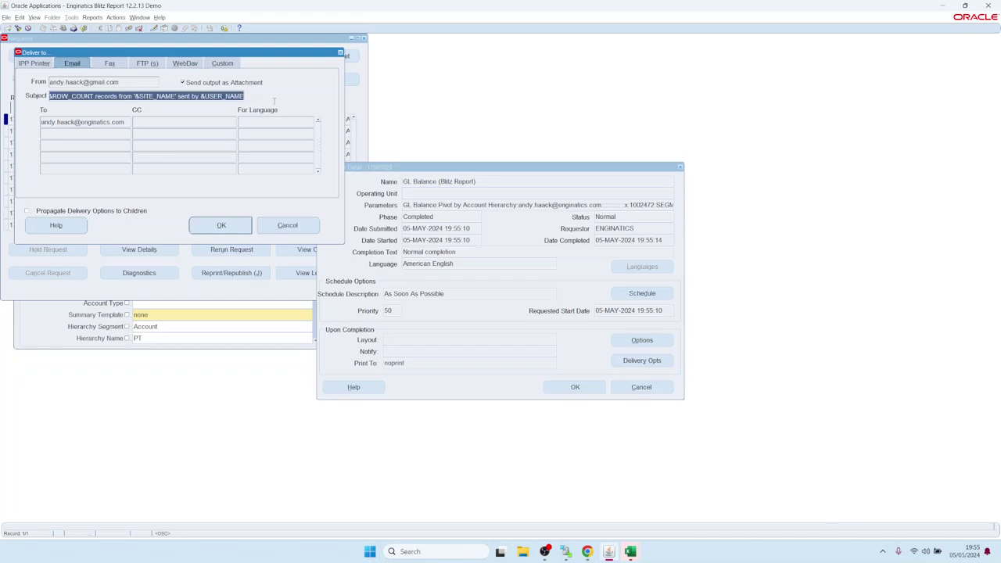
key("ctrl+c")
key("Home")
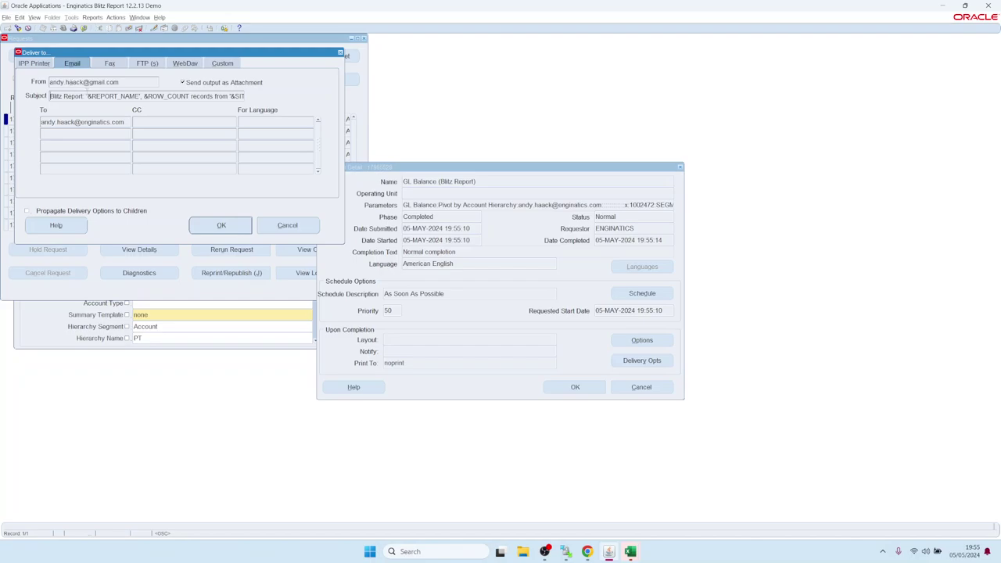
left_click_drag(87, 95, 189, 96)
left_click_drag(50, 95, 264, 97)
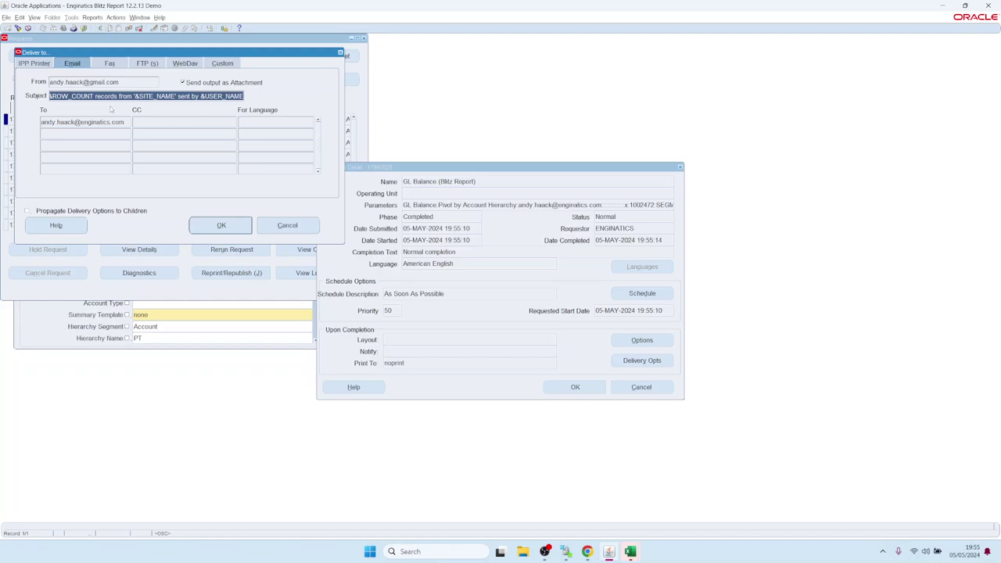
left_click(587, 551)
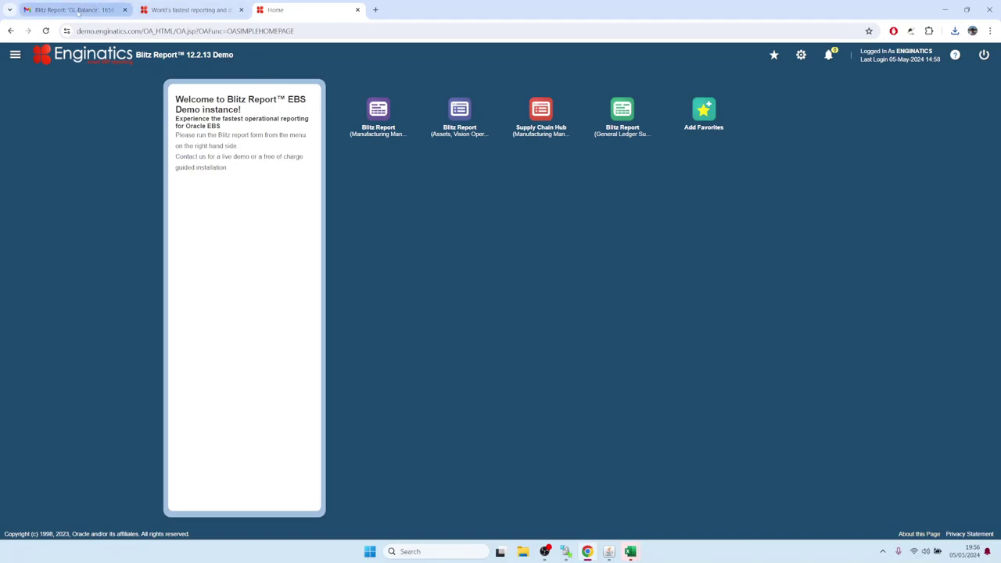
Step: Open the GL Balance e-mail in Gmail and download its attached pivot spreadsheet
left_click(74, 11)
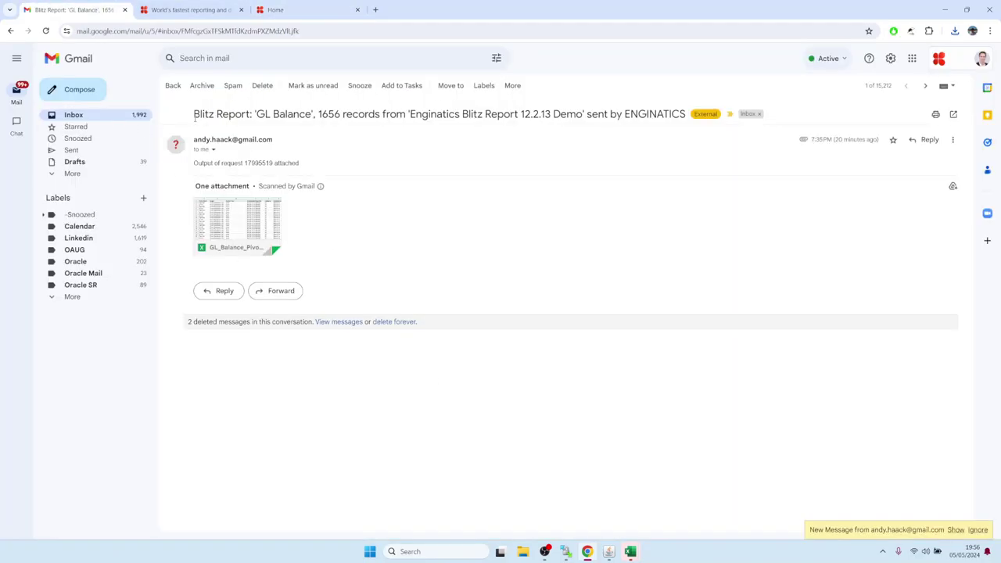
left_click_drag(195, 117, 694, 113)
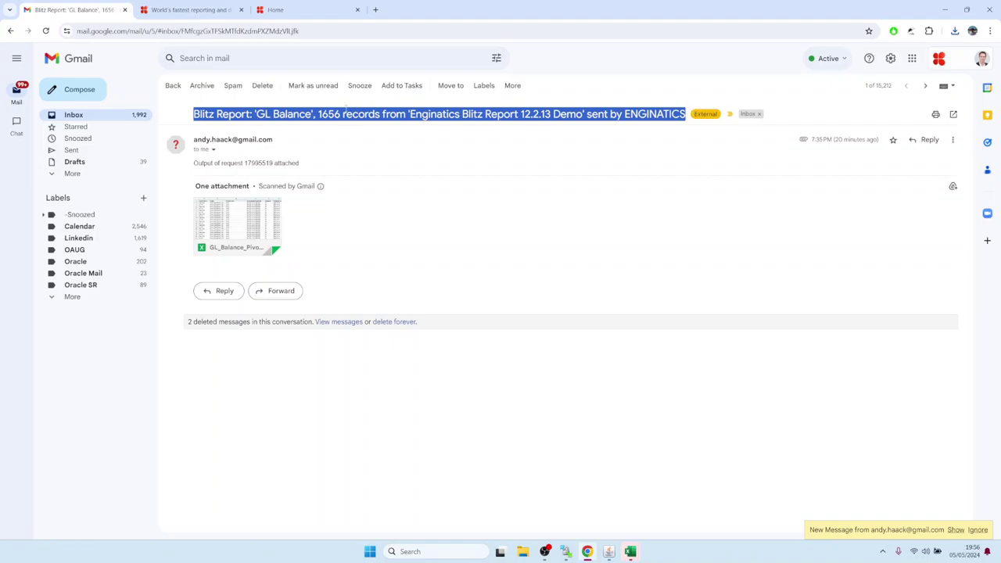
left_click(344, 110)
left_click_drag(254, 114, 340, 114)
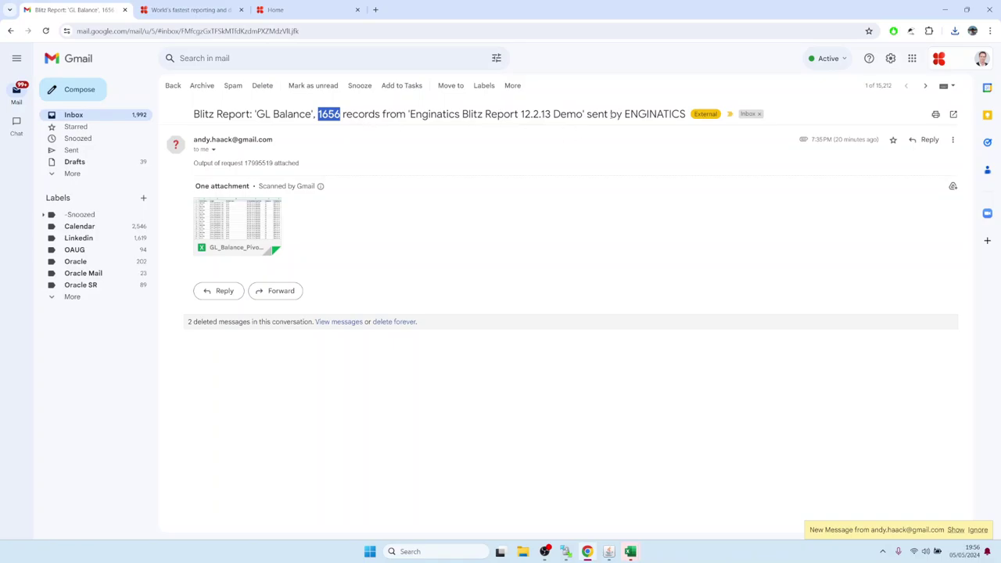
left_click(372, 214)
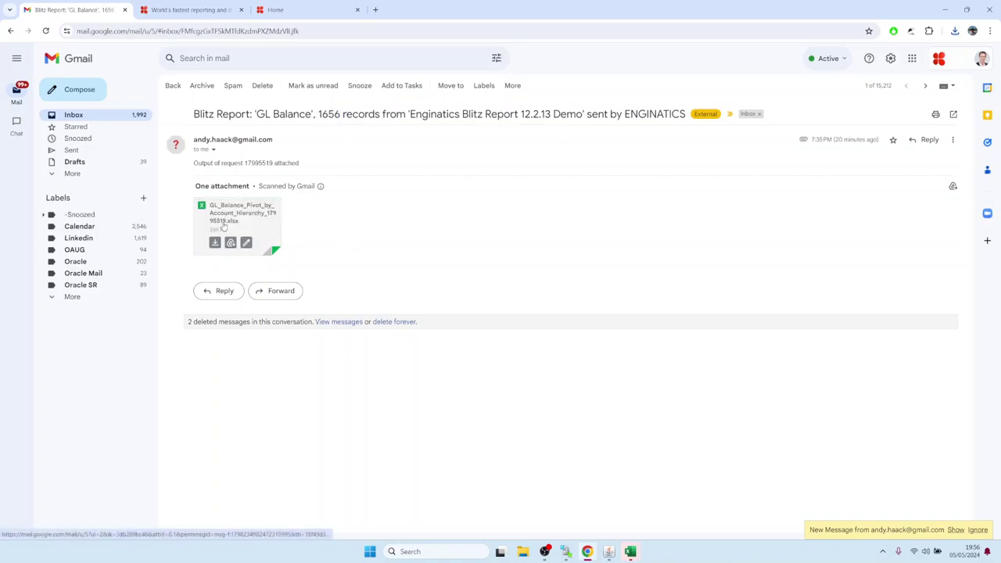
mouse_move(241, 222)
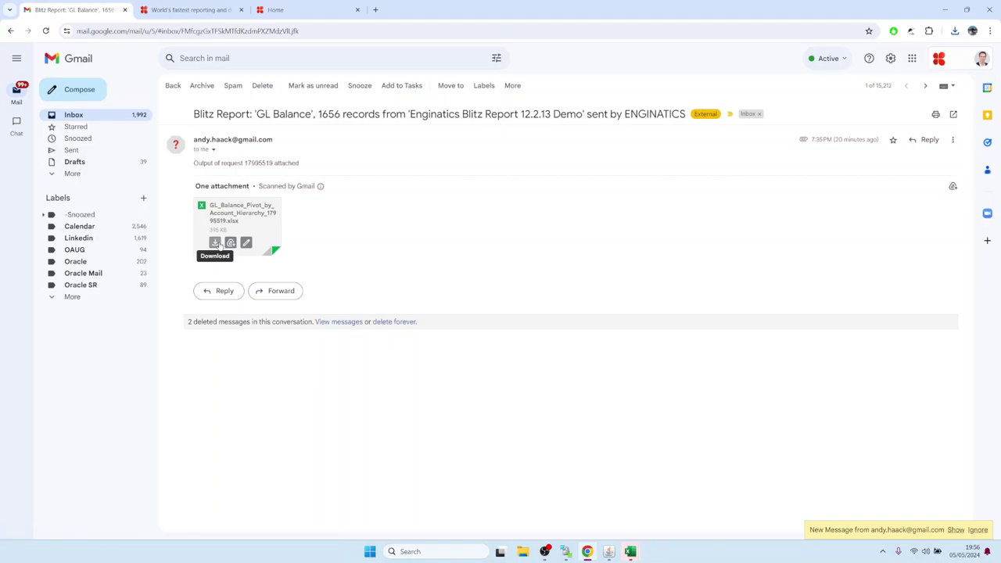
left_click(214, 242)
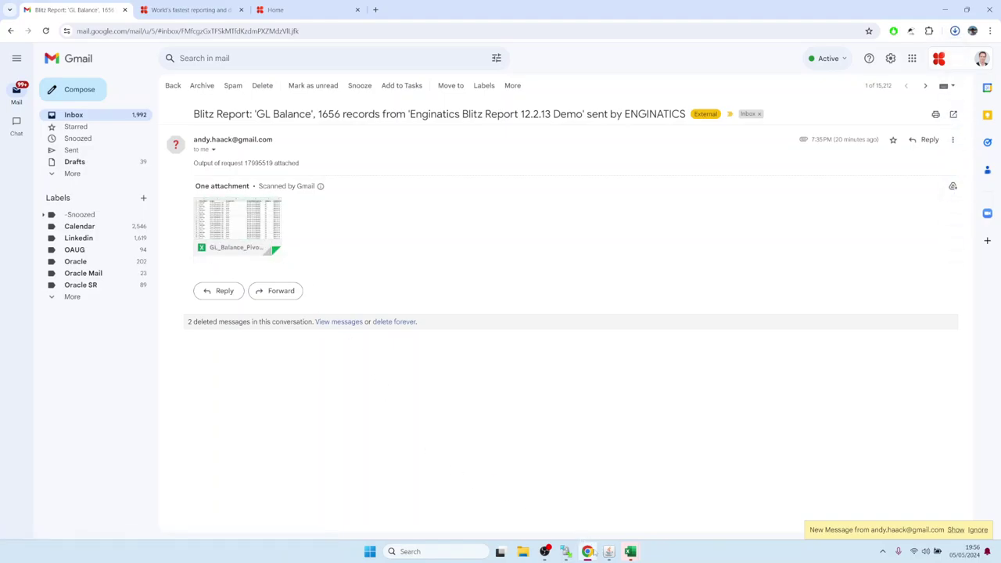
left_click(607, 556)
left_click(608, 496)
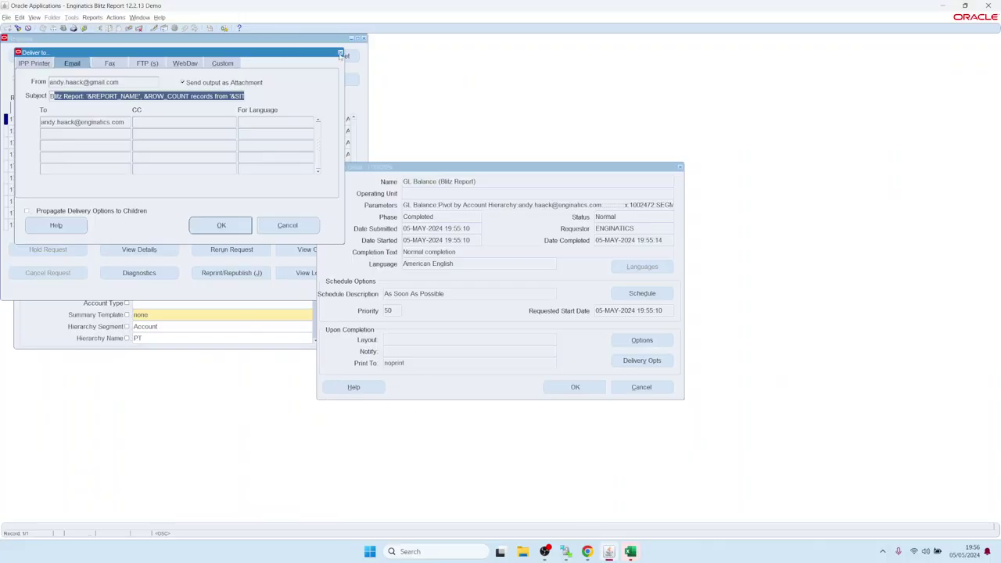
Step: Close the request windows, reopen the GL Balance options and clear the e-mail recipient
left_click(340, 52)
left_click(636, 385)
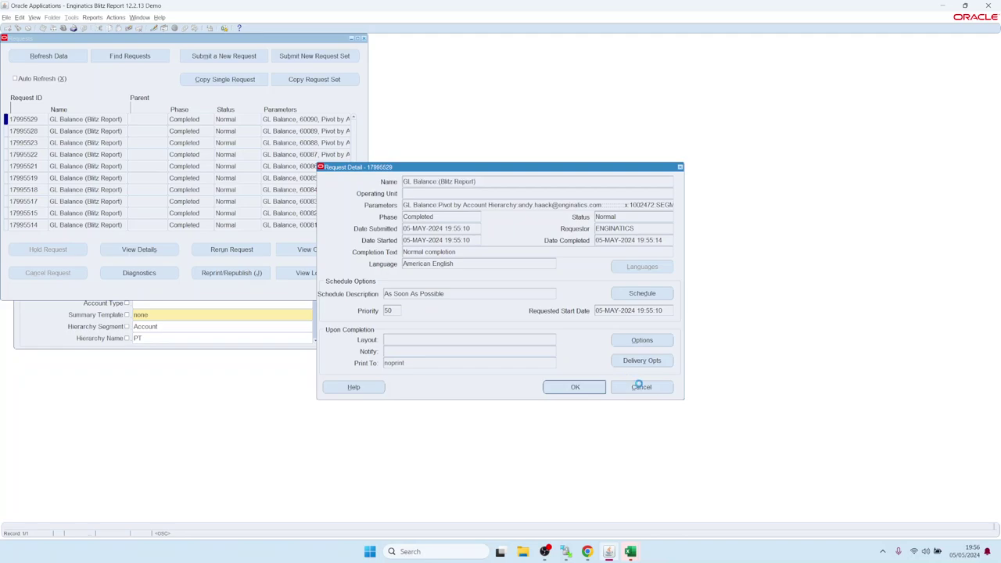
left_click(363, 37)
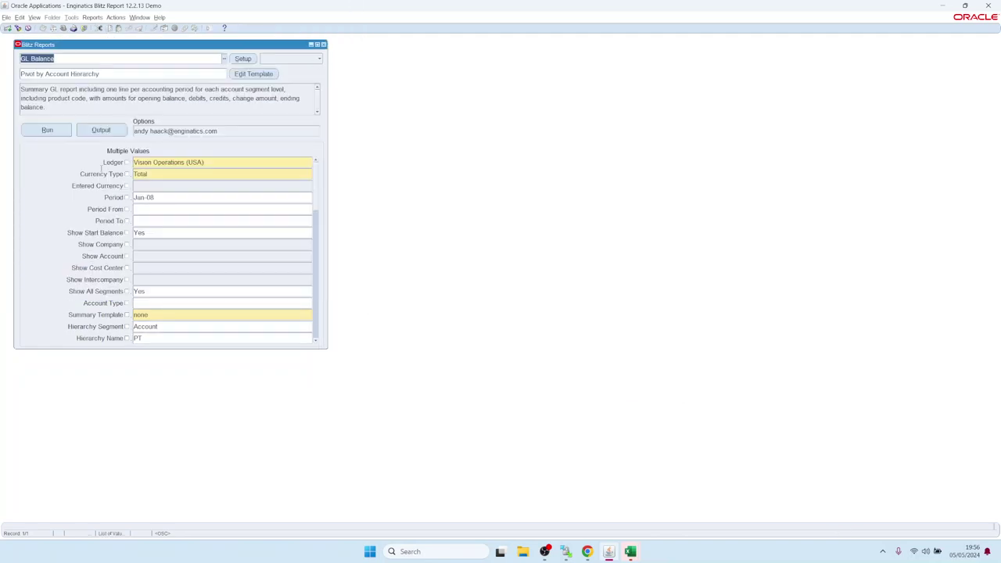
left_click(222, 132)
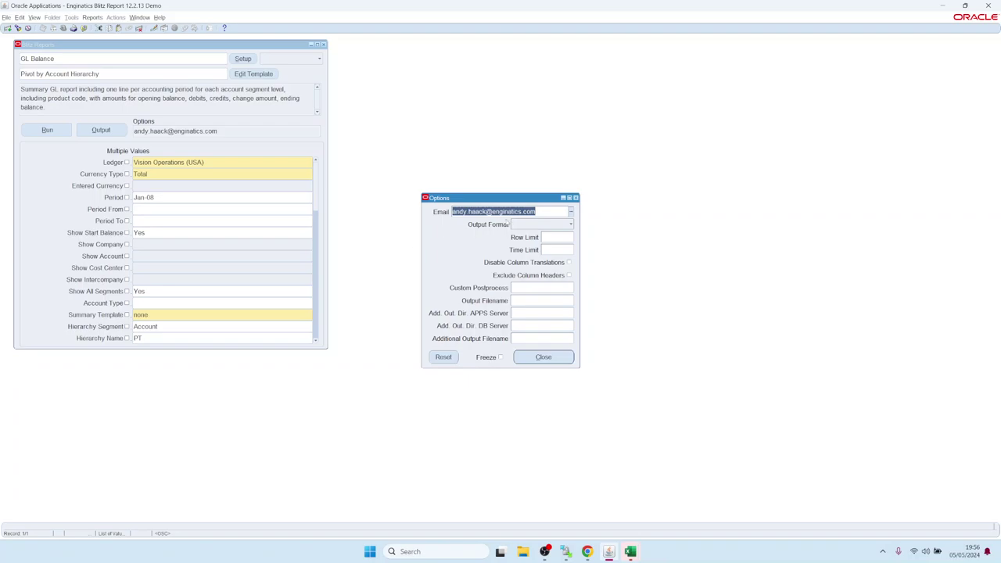
key("Delete")
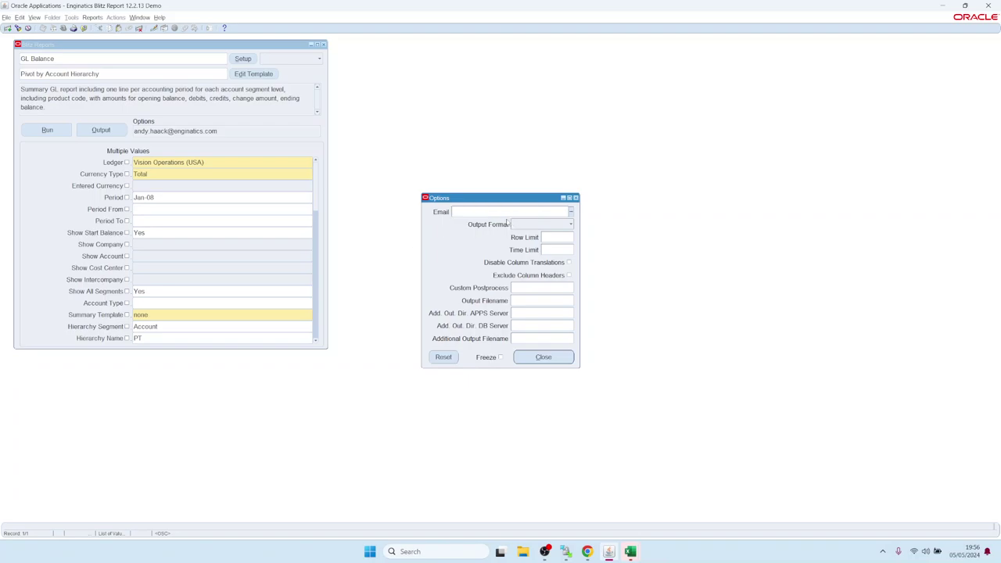
Step: Browse the output formats, then list custom postprocess scripts pdf.sh and postprocess.sh
left_click(535, 227)
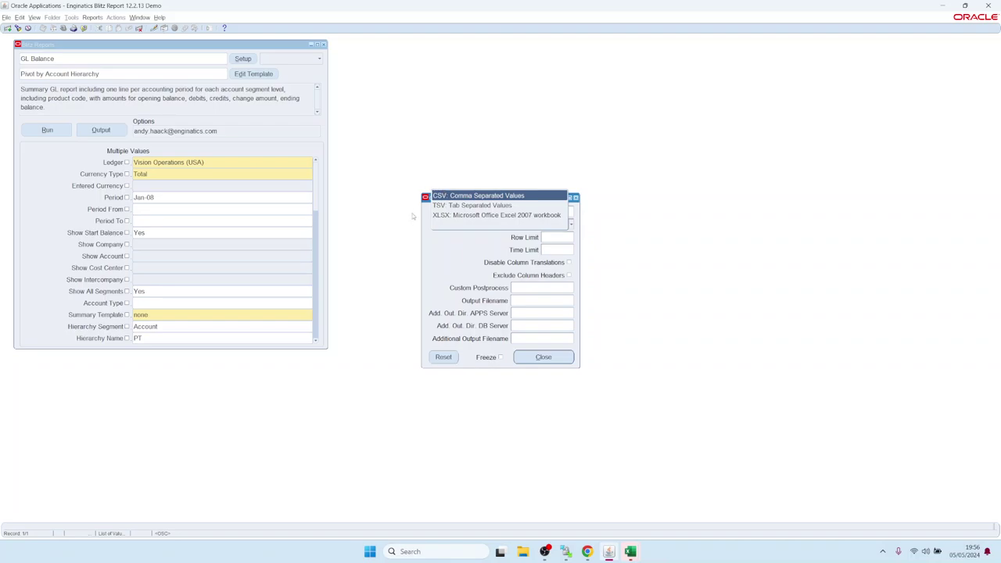
left_click(473, 259)
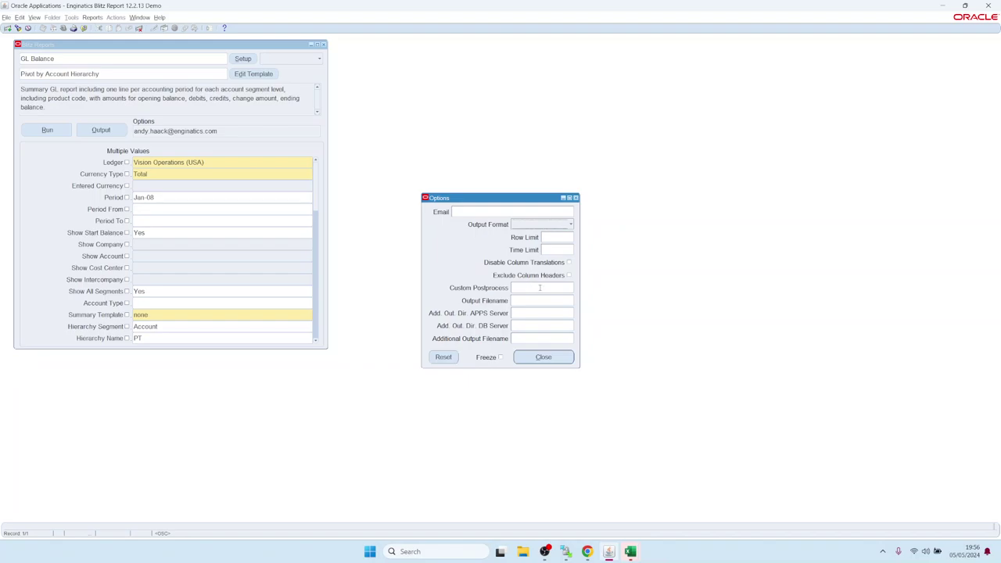
left_click(540, 287)
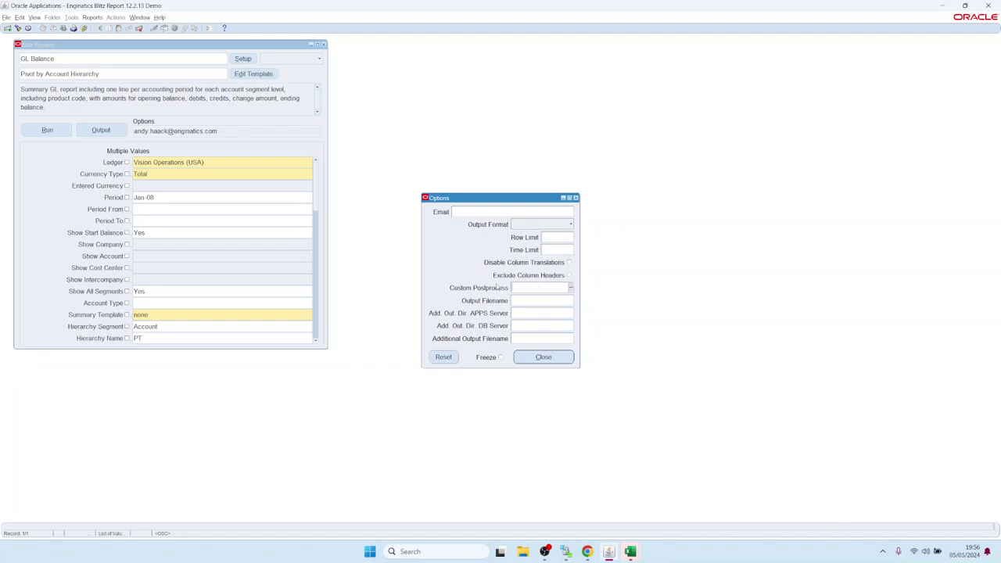
left_click(570, 289)
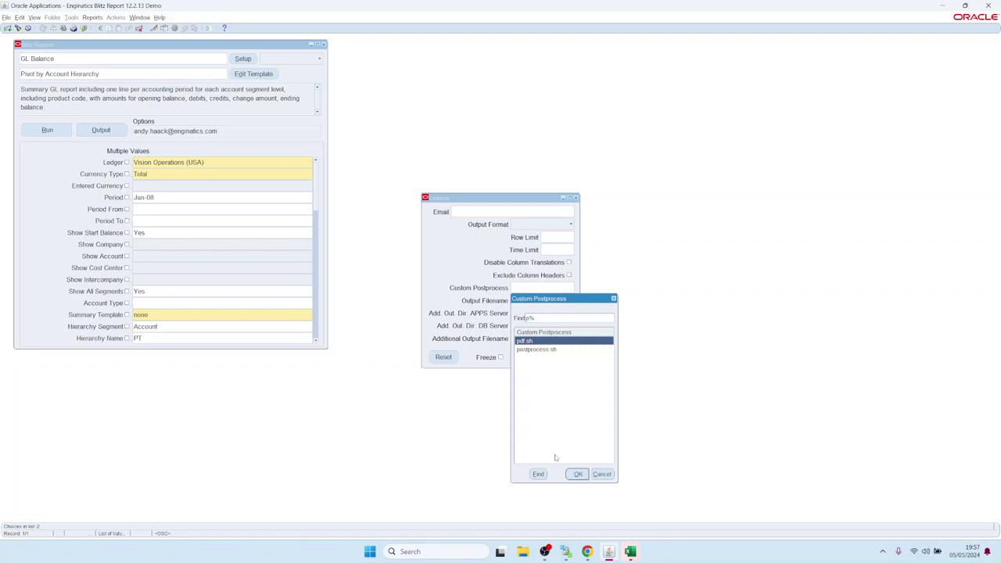
Step: Apply pdf.sh as the custom postprocess and view the resulting GL Balance PDF
left_click(576, 474)
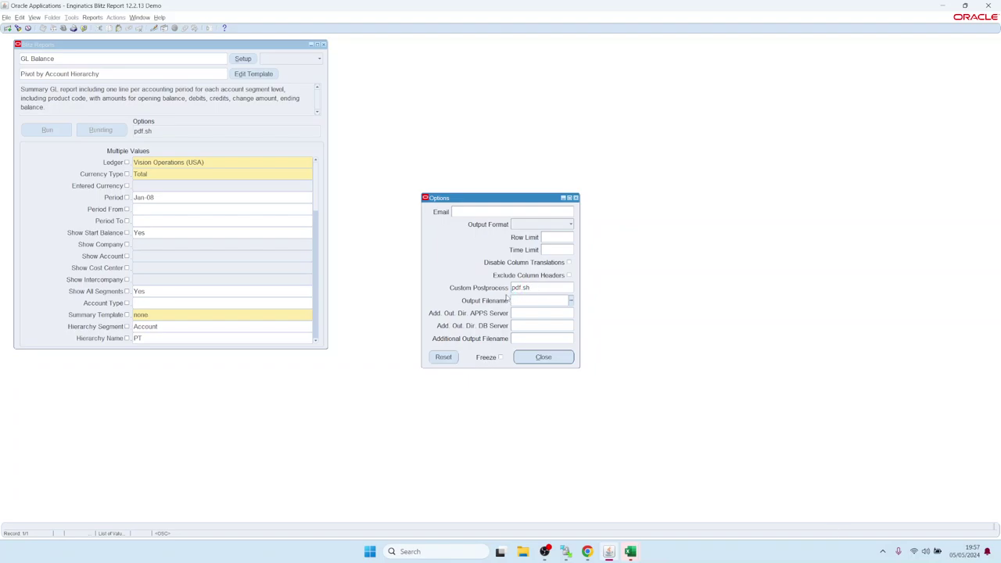
left_click(535, 289)
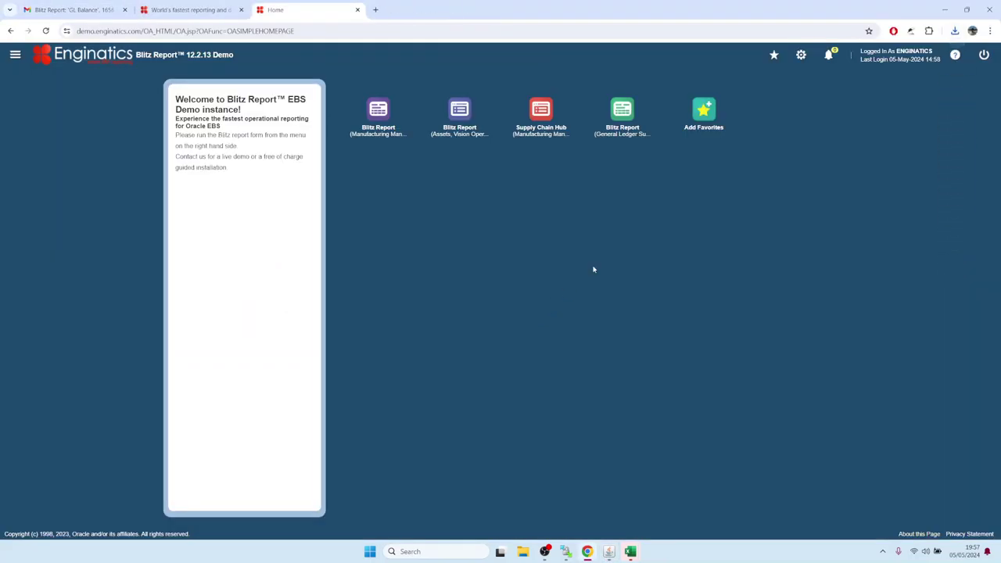
left_click(841, 58)
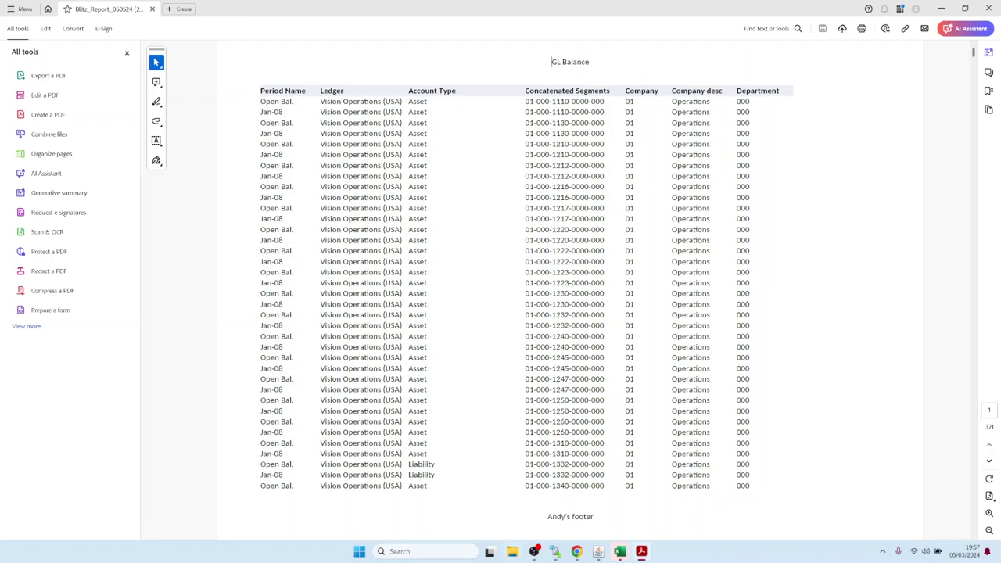
left_click(598, 551)
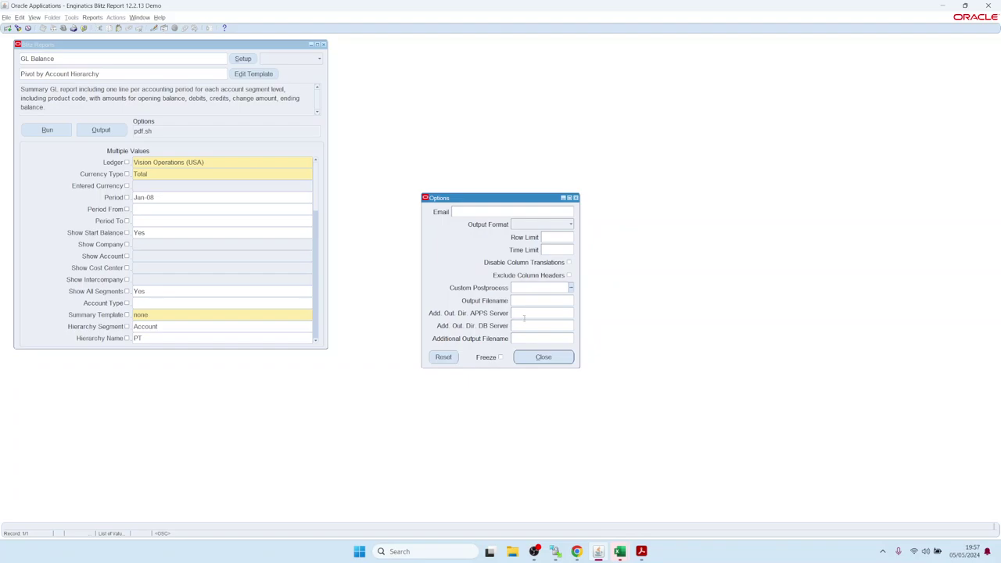
Step: Browse the additional output directory and filename fields without choosing a DB server directory
left_click(528, 326)
left_click(531, 338)
left_click(529, 314)
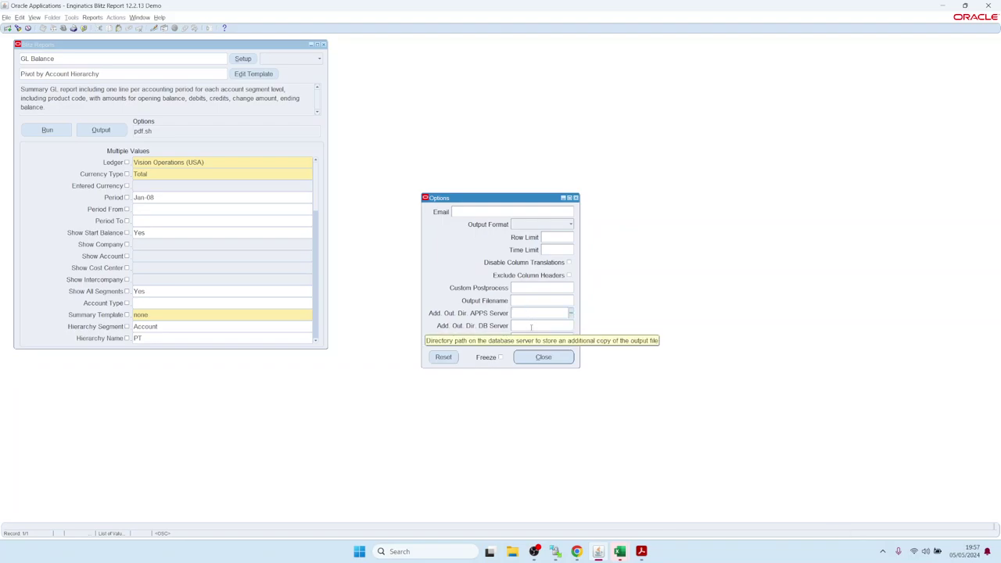
left_click(531, 326)
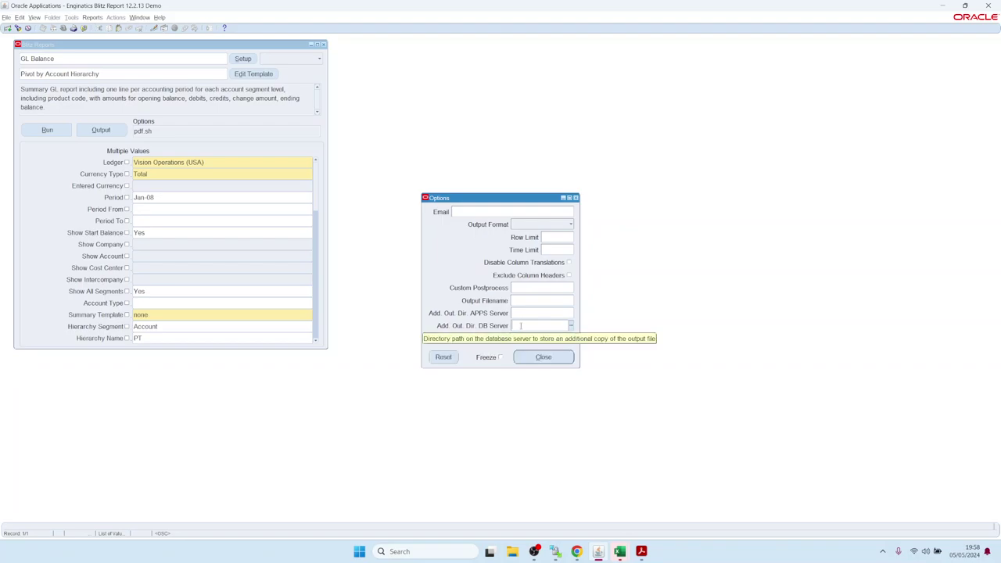
left_click(527, 326)
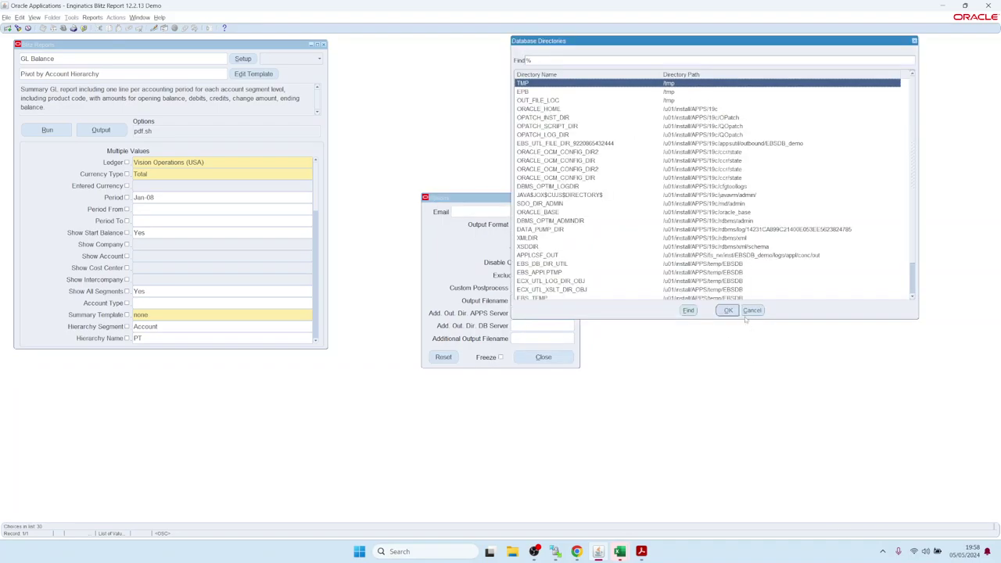
left_click(752, 311)
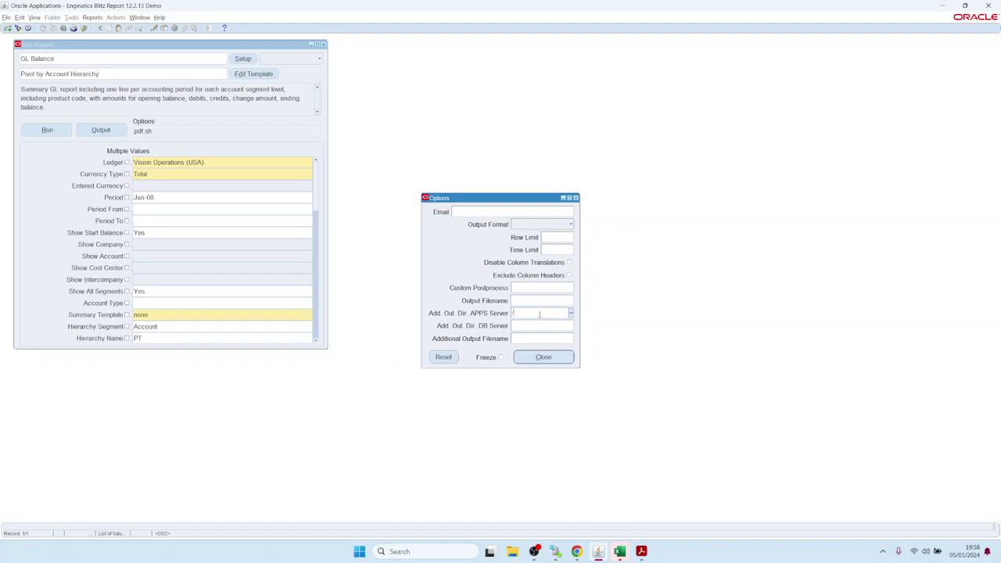
Step: Enter /tmp/<Ledger_>/<Period_> as the additional APPS server output directory
type("tmp")
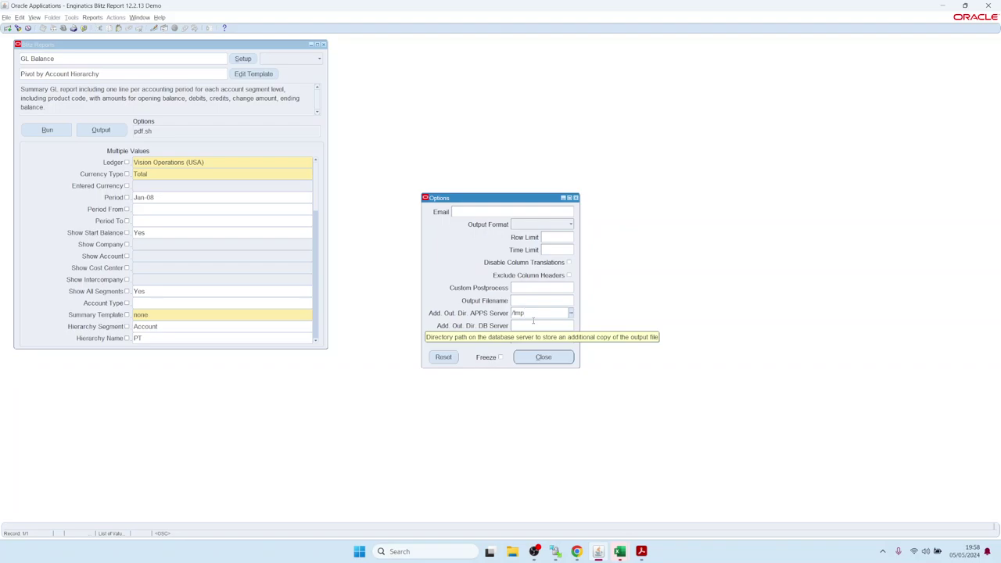
type("/")
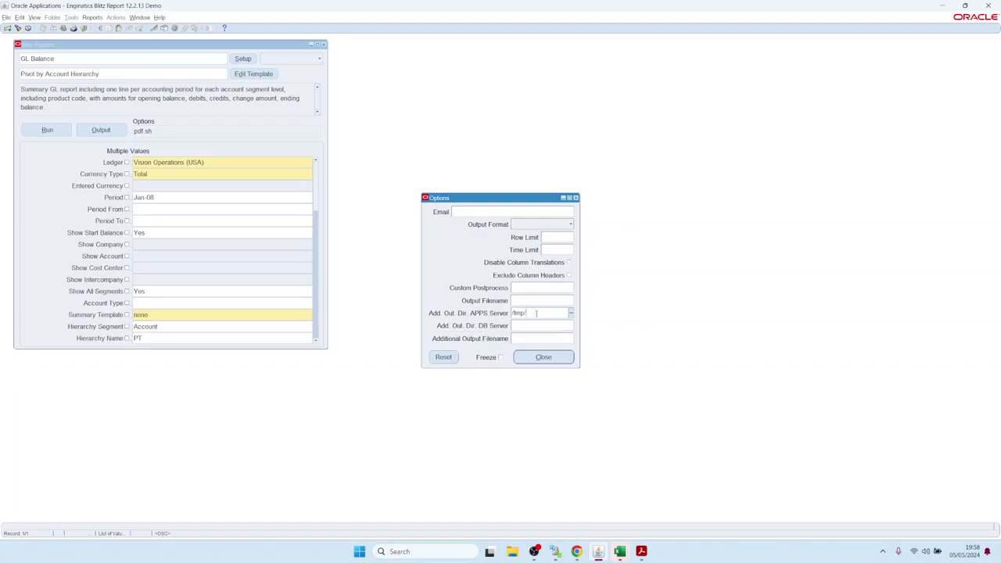
key("ctrl+l")
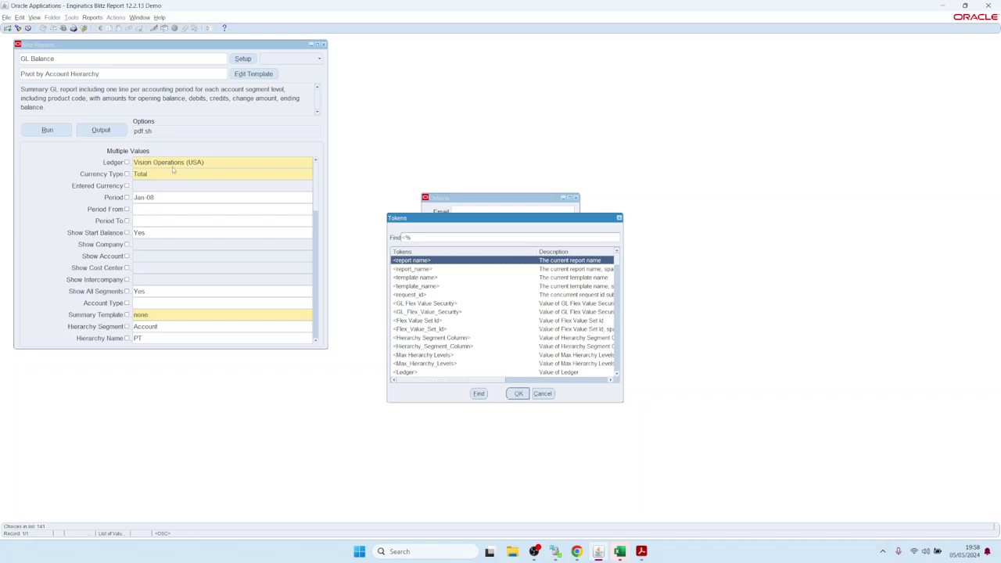
left_click(617, 374)
left_click(617, 375)
left_click(616, 374)
left_click(617, 375)
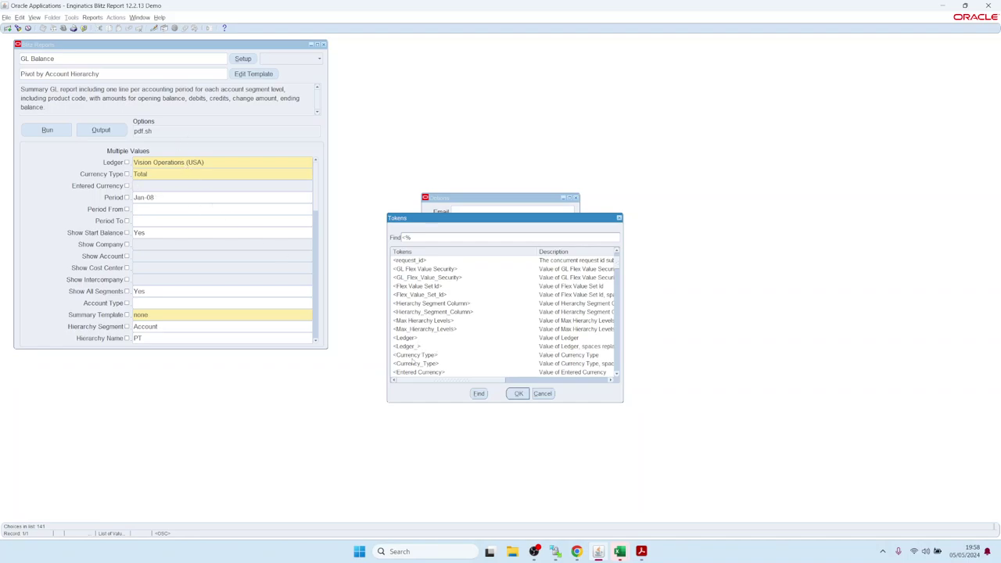
double_click(412, 346)
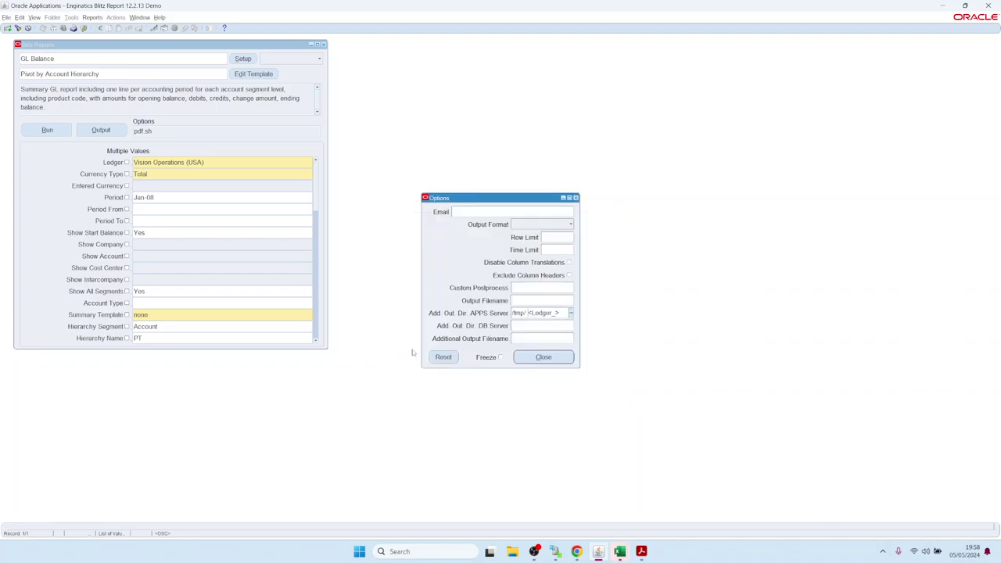
key("BackSpace")
key("ctrl+l")
scroll(425, 319, "down", 2)
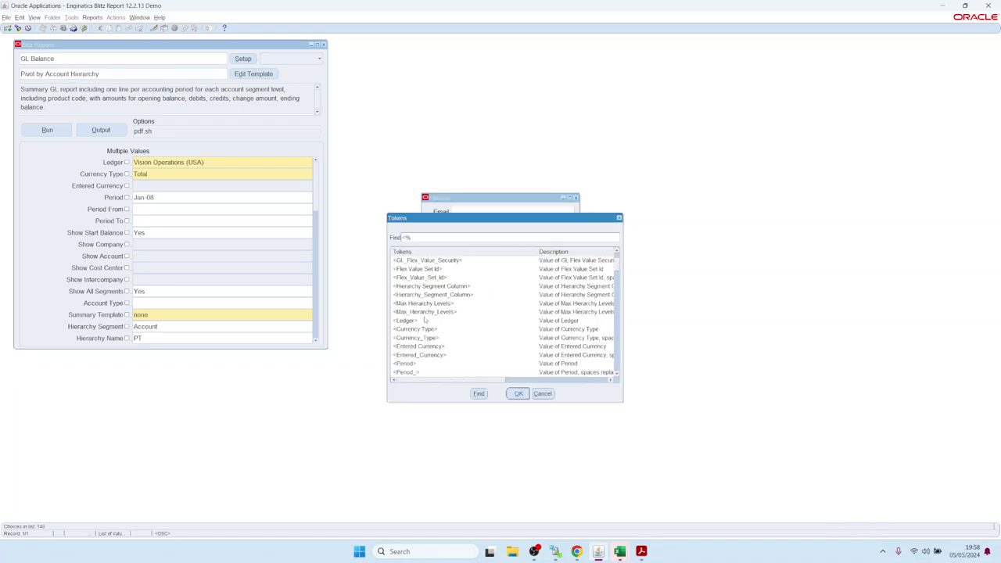
double_click(407, 372)
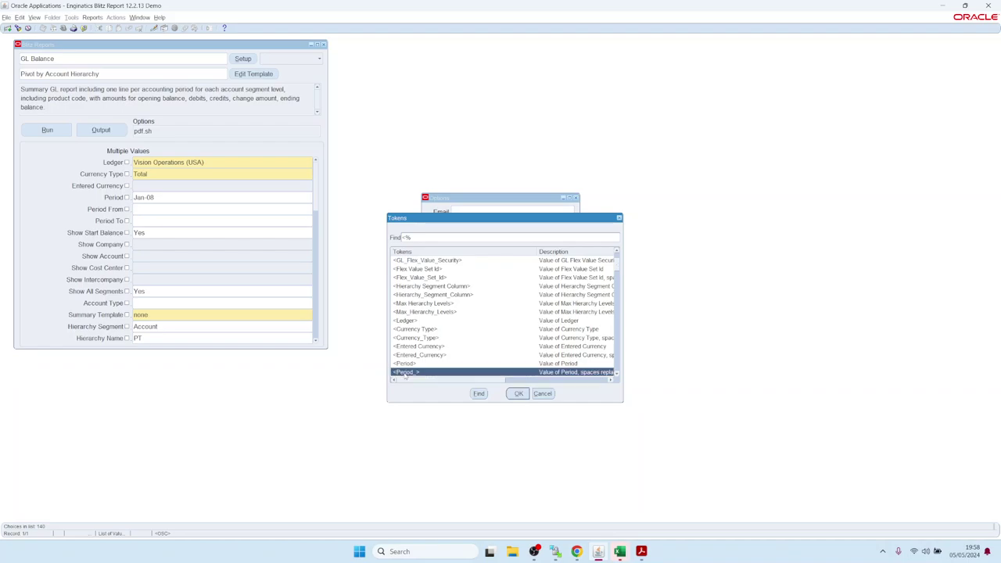
key("End")
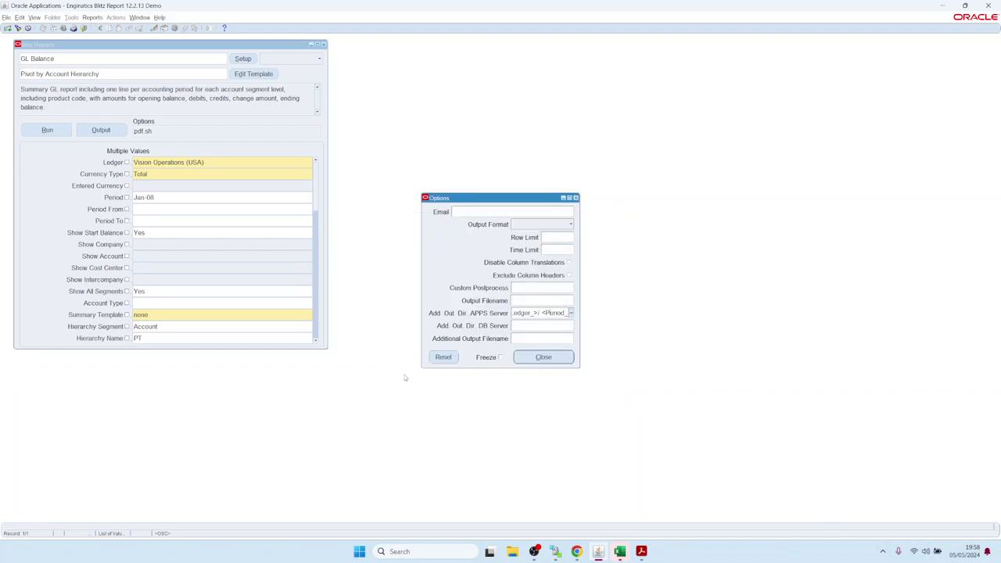
Step: Close the options and run the GL Balance report
left_click(547, 357)
left_click(40, 130)
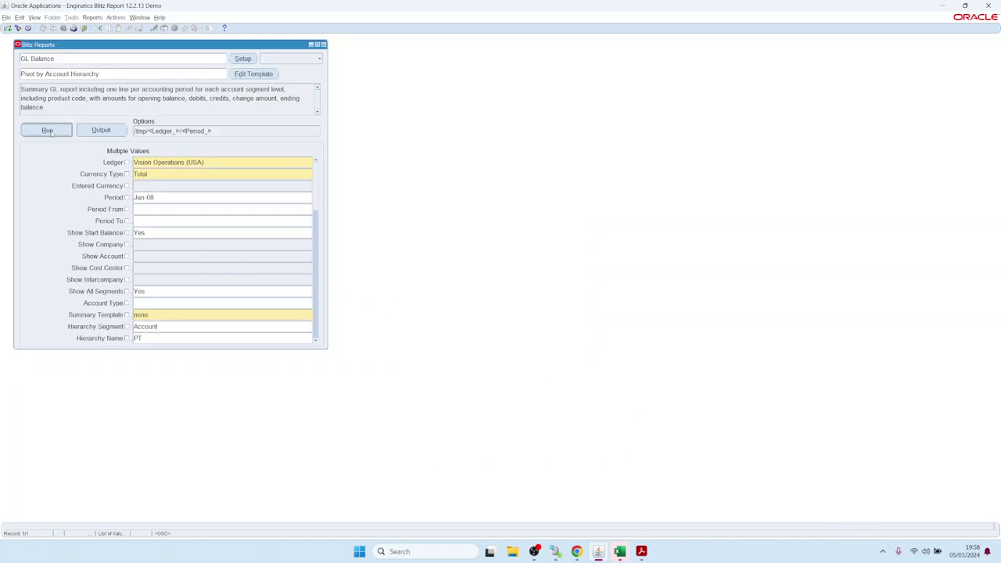
left_click(144, 198)
Step: Rerun the GL Balance pivot for period Feb-08 and bring up WinSCP
double_click(143, 199)
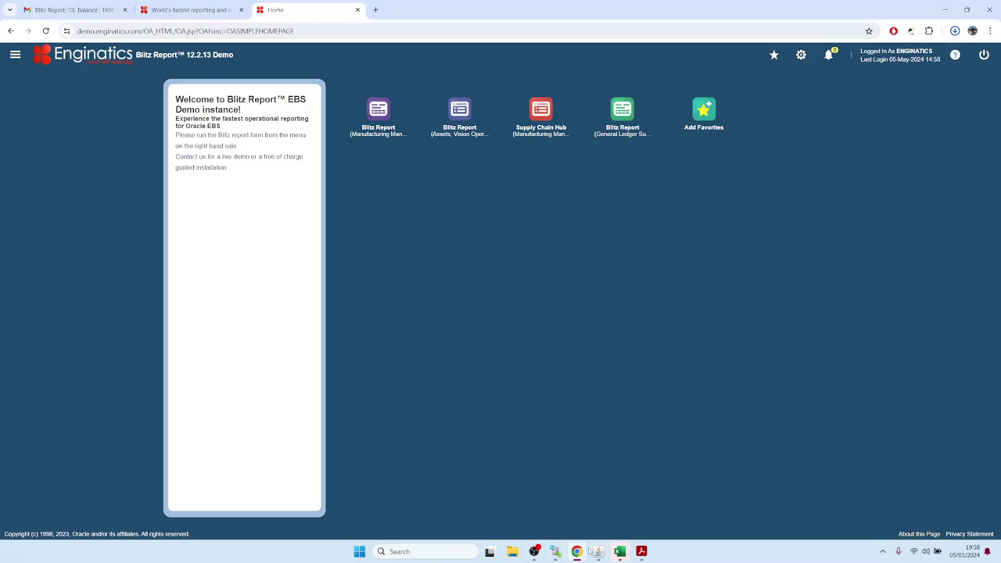
key("alt+Tab")
left_click(54, 132)
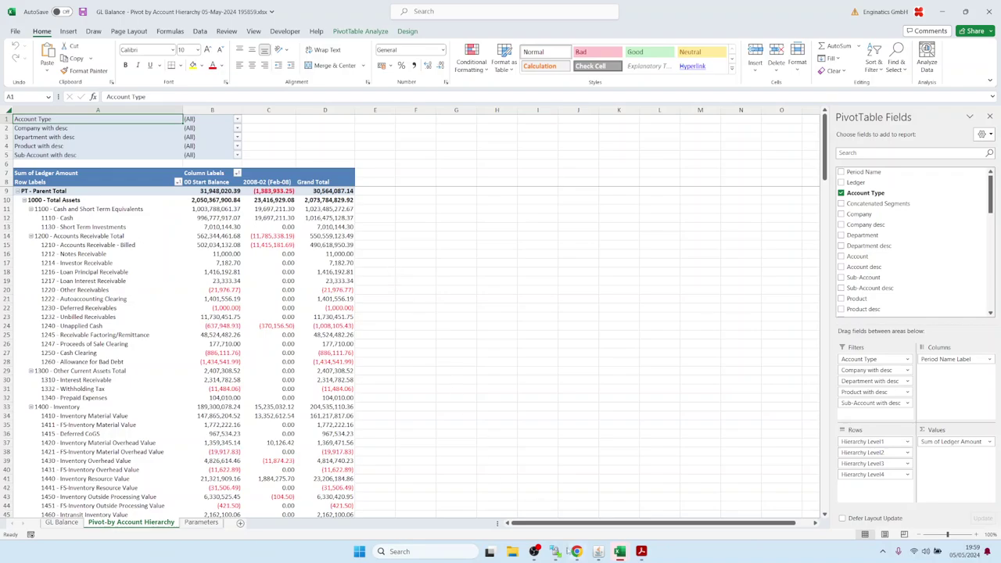
left_click(555, 551)
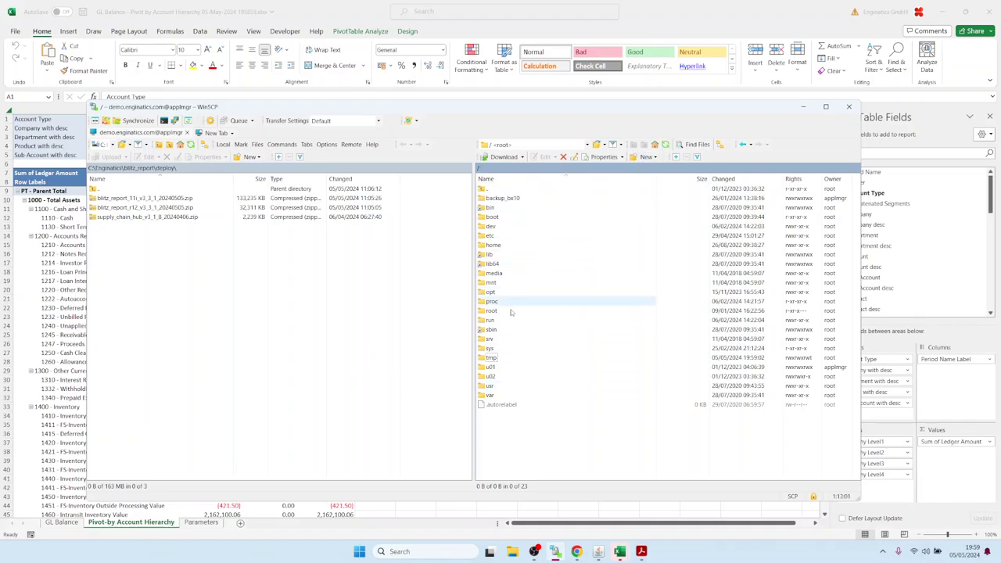
Step: Browse WinSCP to /tmp/Vision_Operations_(USA)/Feb-08 to find the xlsx, then close the Blitz Report form
double_click(490, 359)
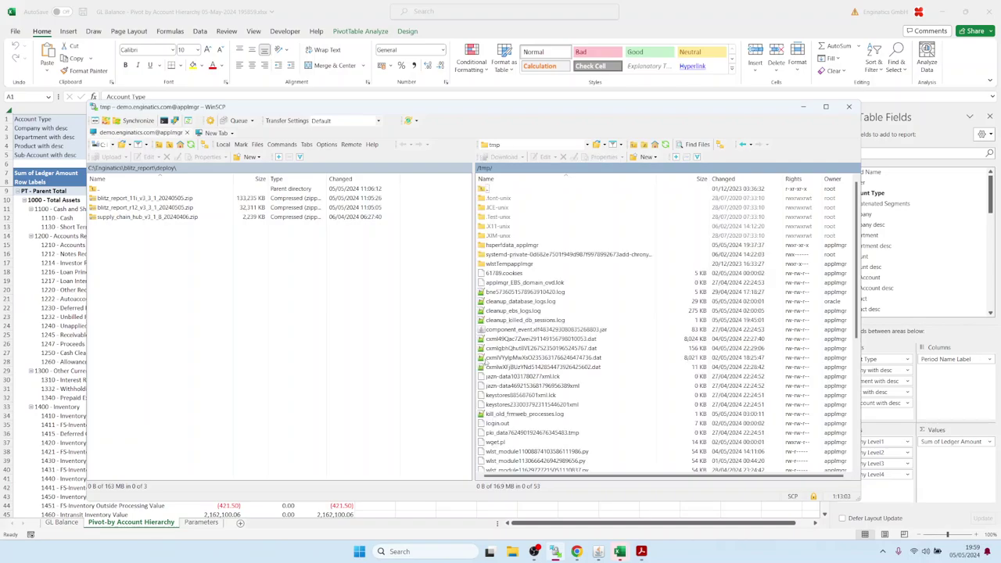
left_click(665, 145)
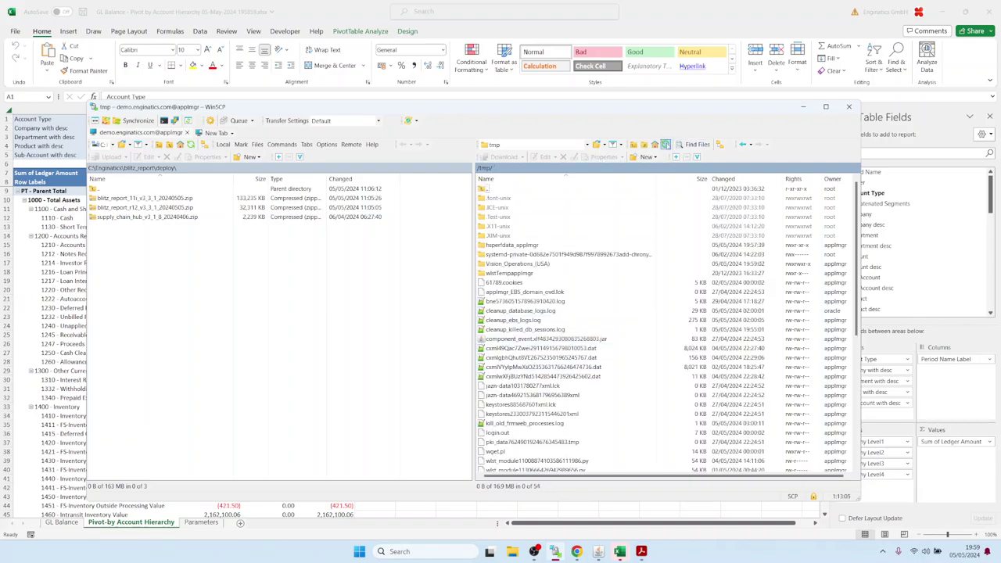
left_click(485, 266)
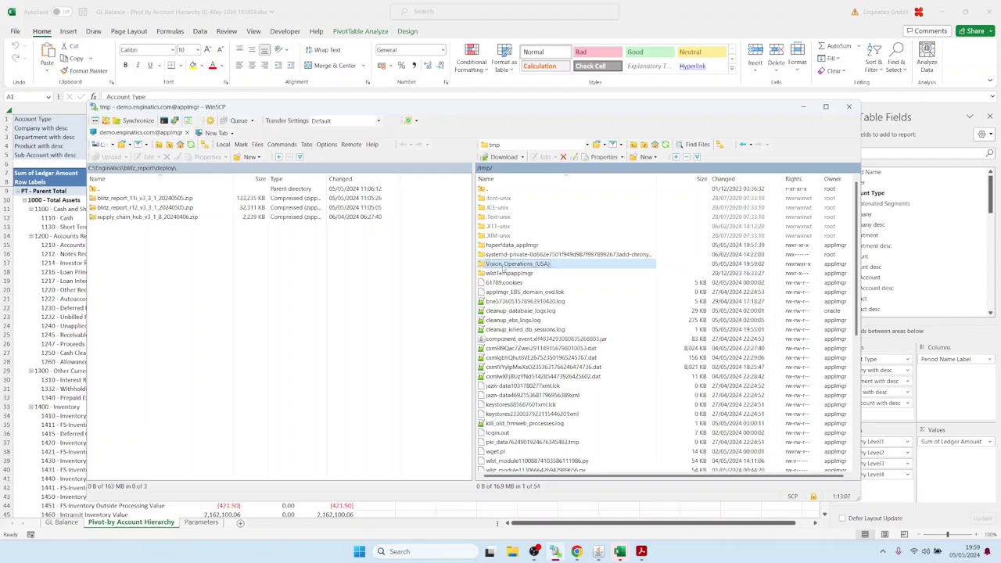
double_click(504, 267)
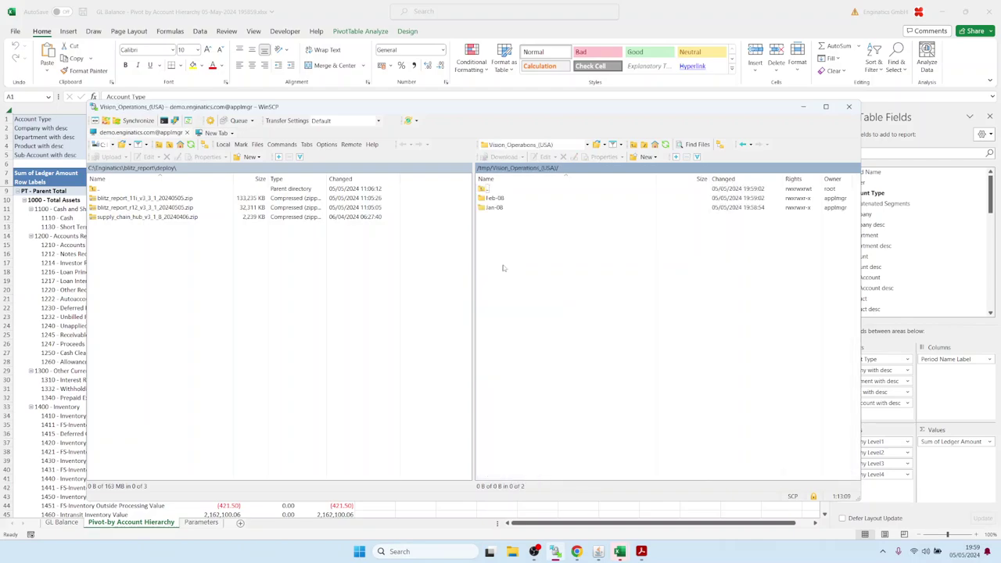
double_click(493, 200)
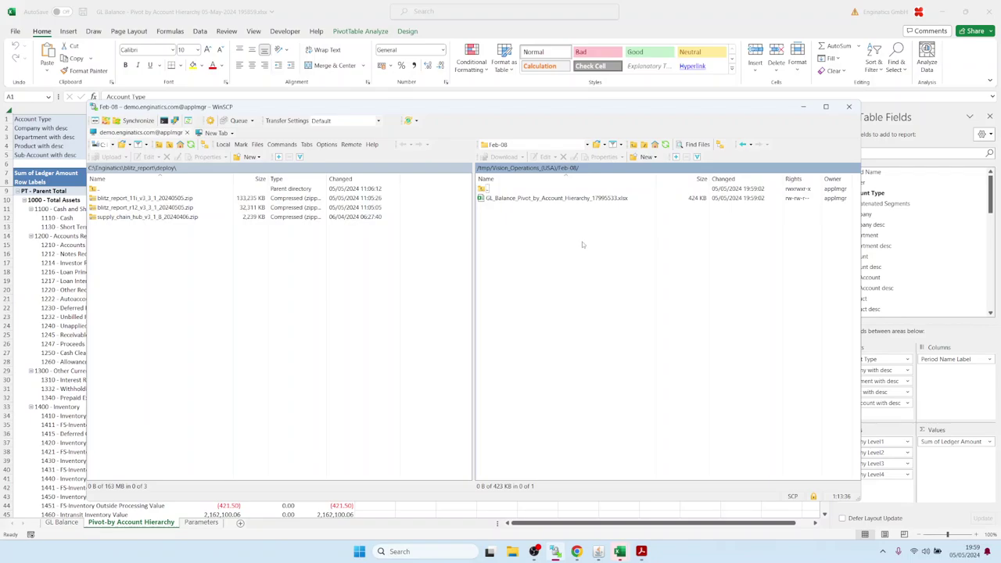
left_click(598, 551)
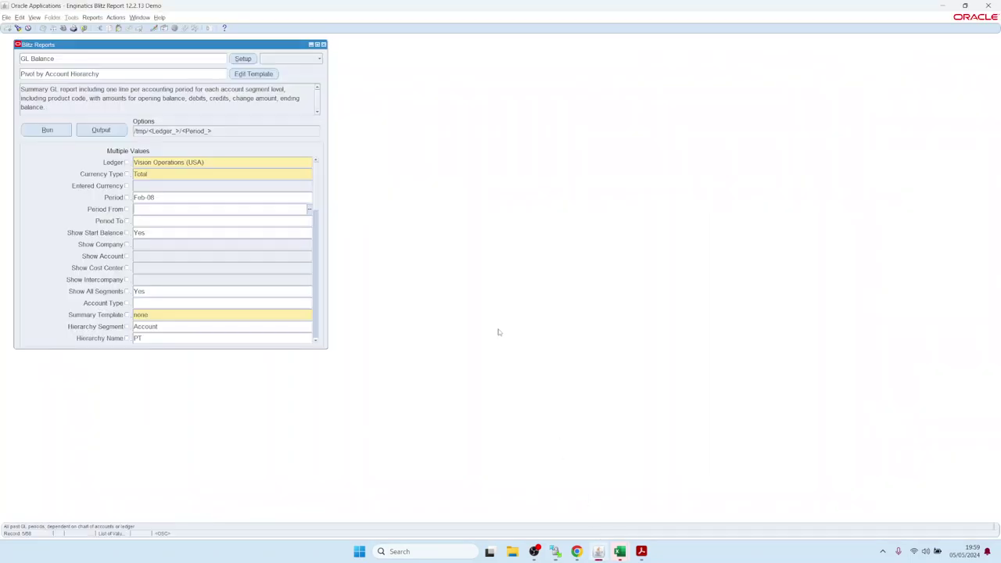
key("F4")
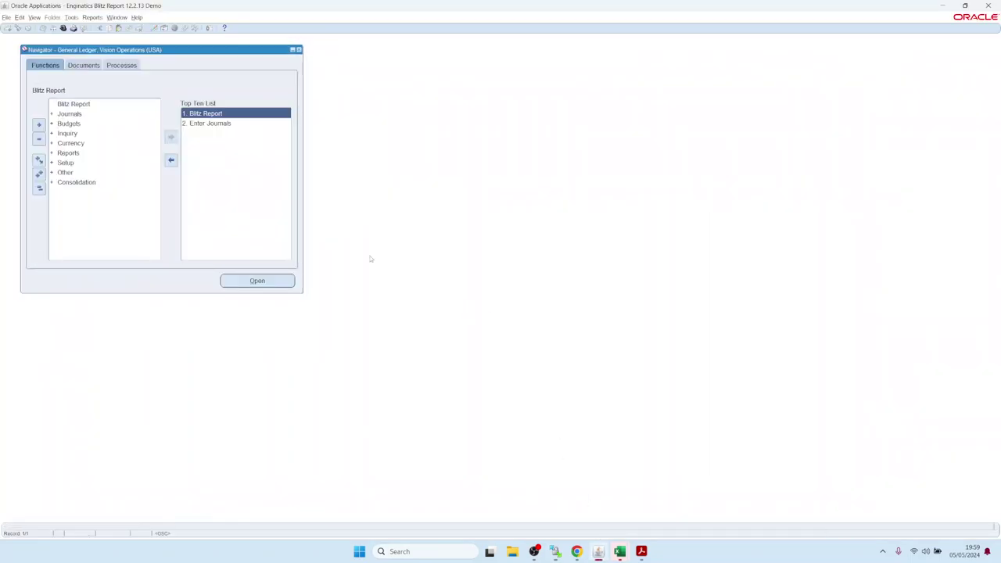